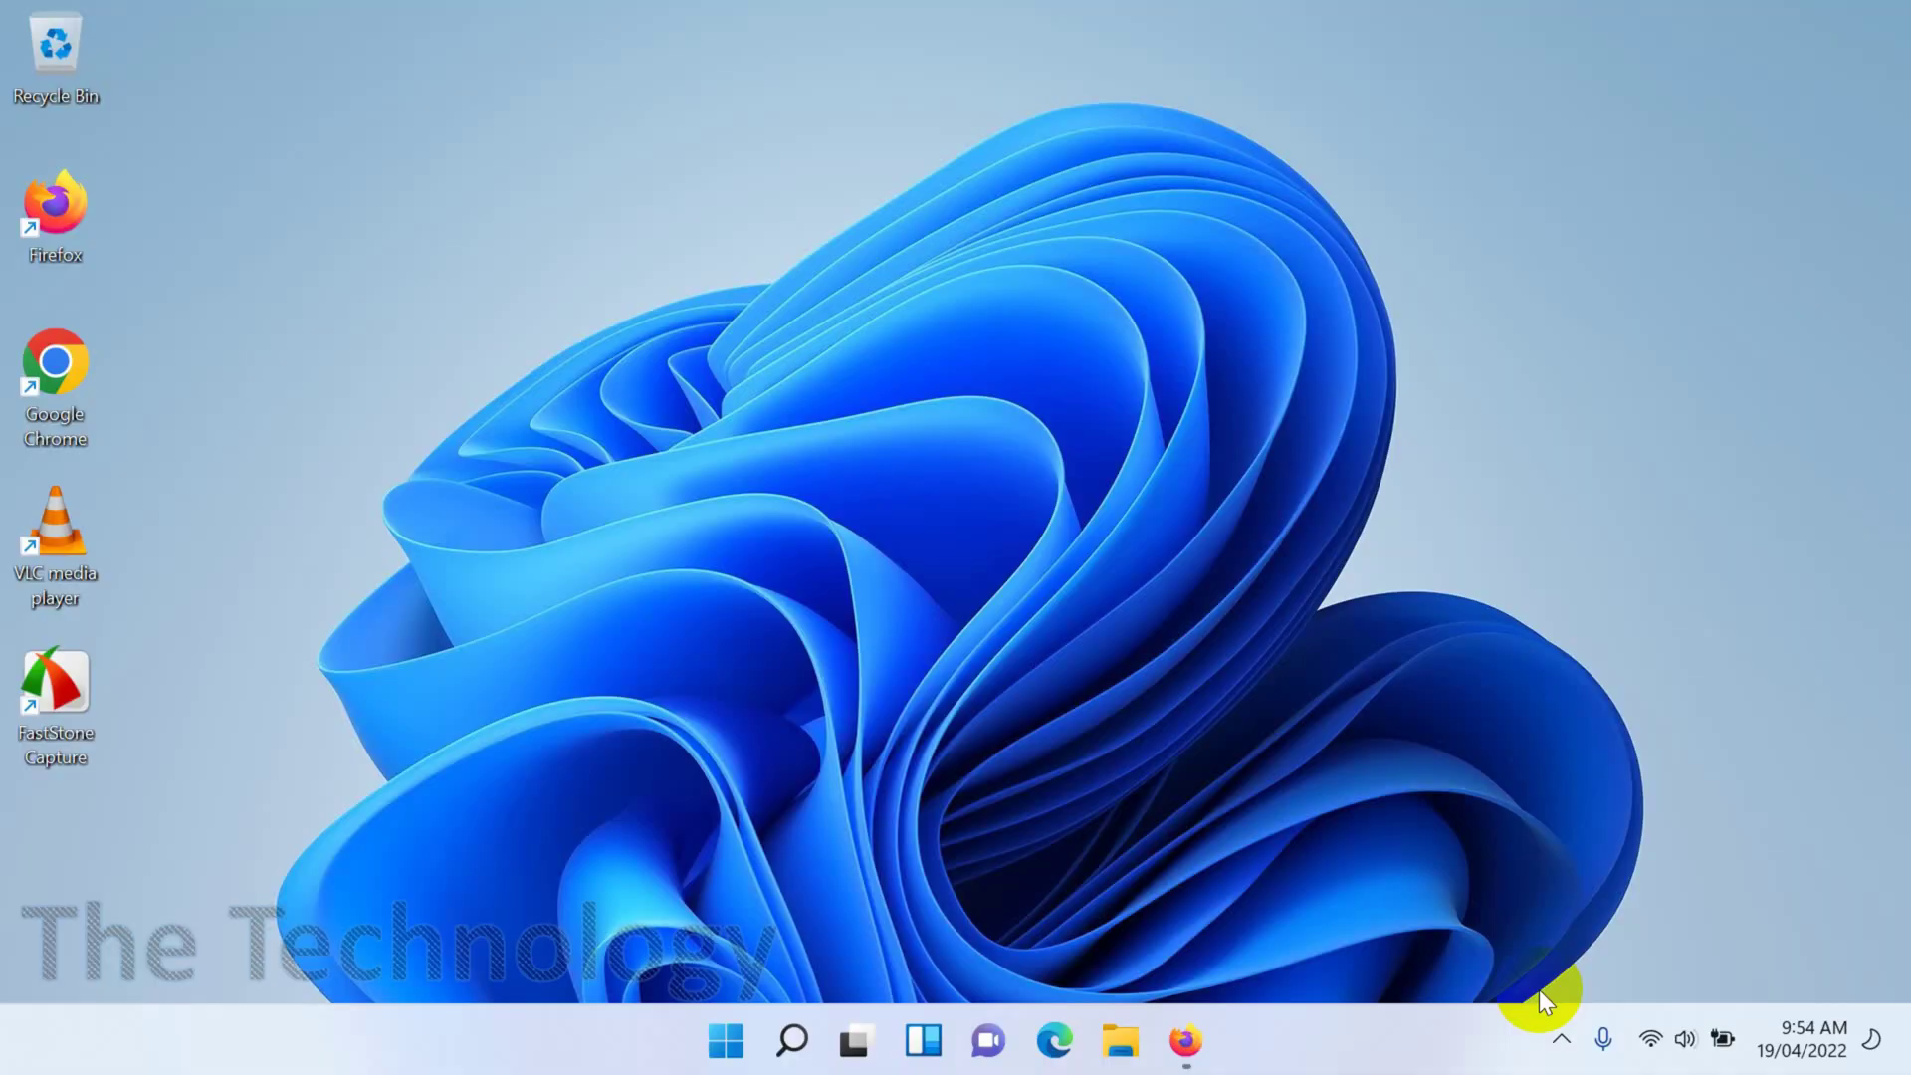
- Search the Start menu for 'edit user' and launch Edit local users and groups
key("super")
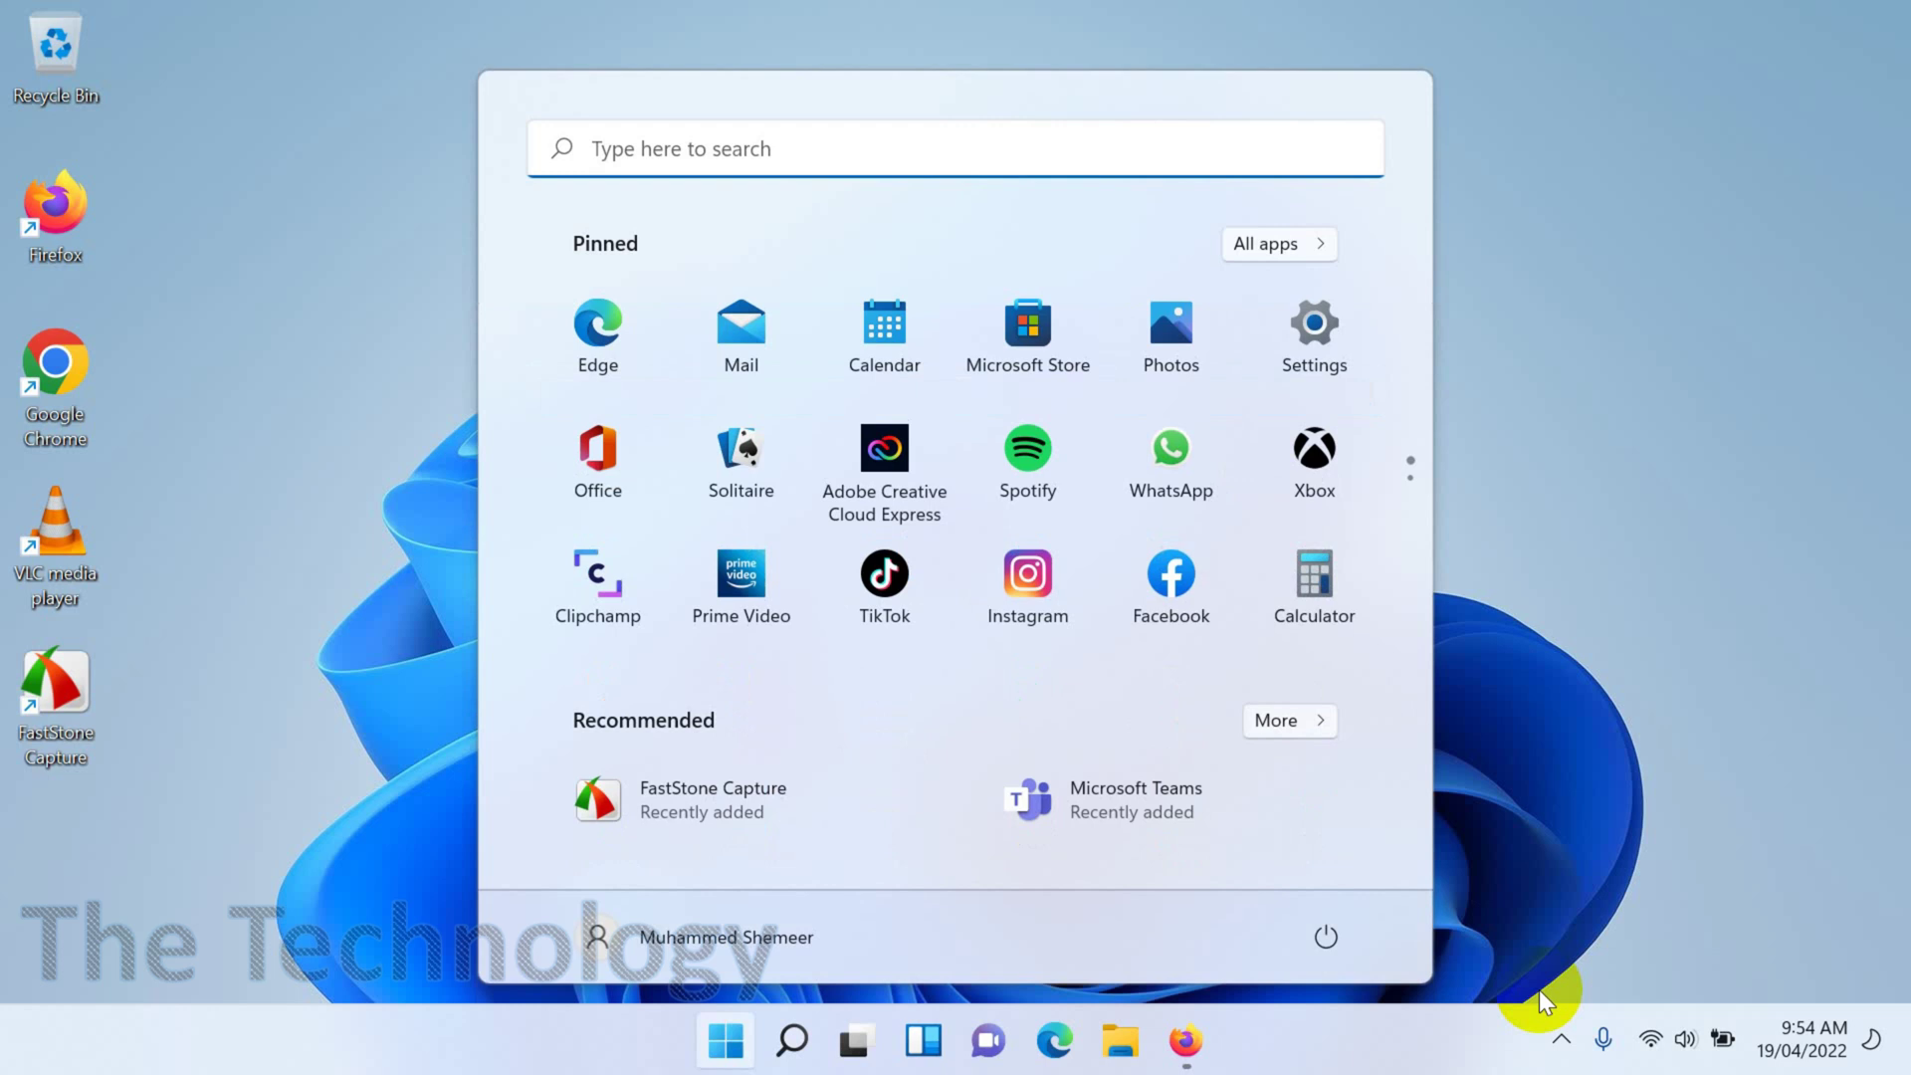
type("edit u")
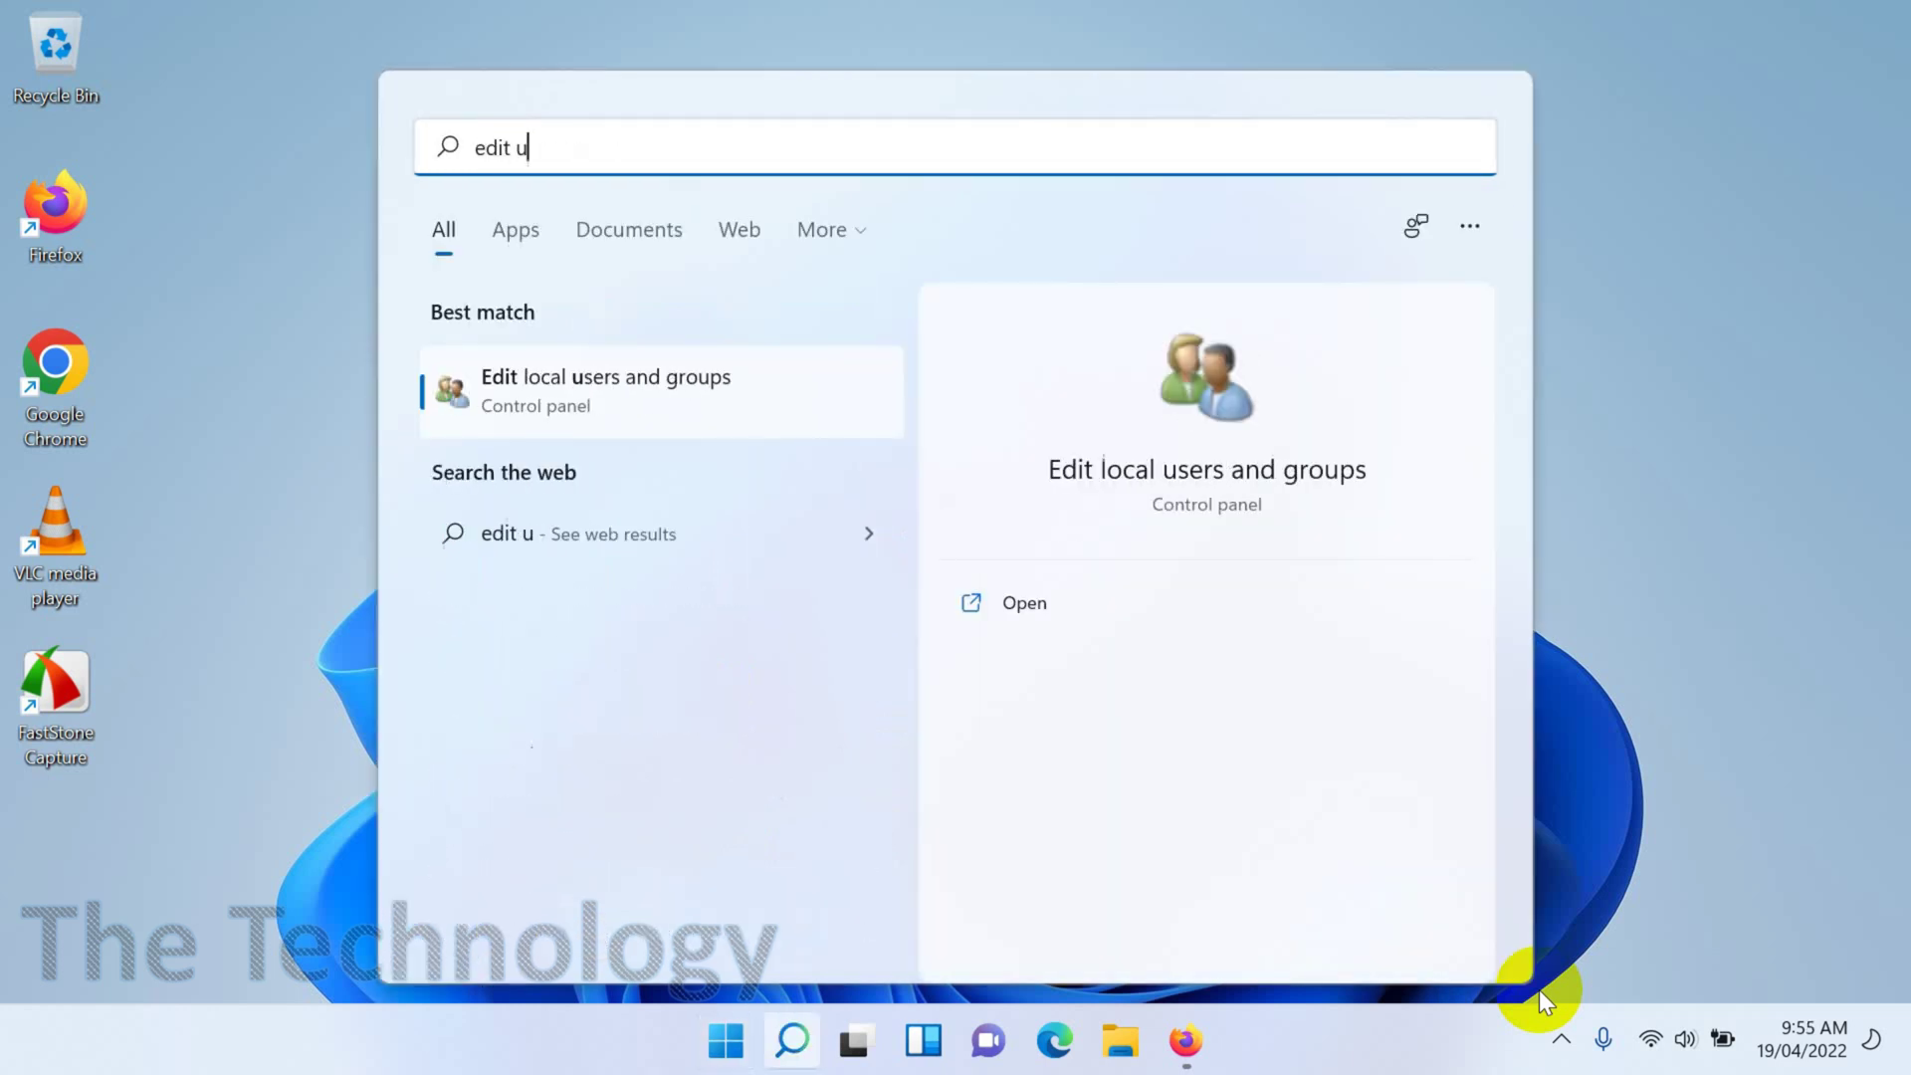
type("ser")
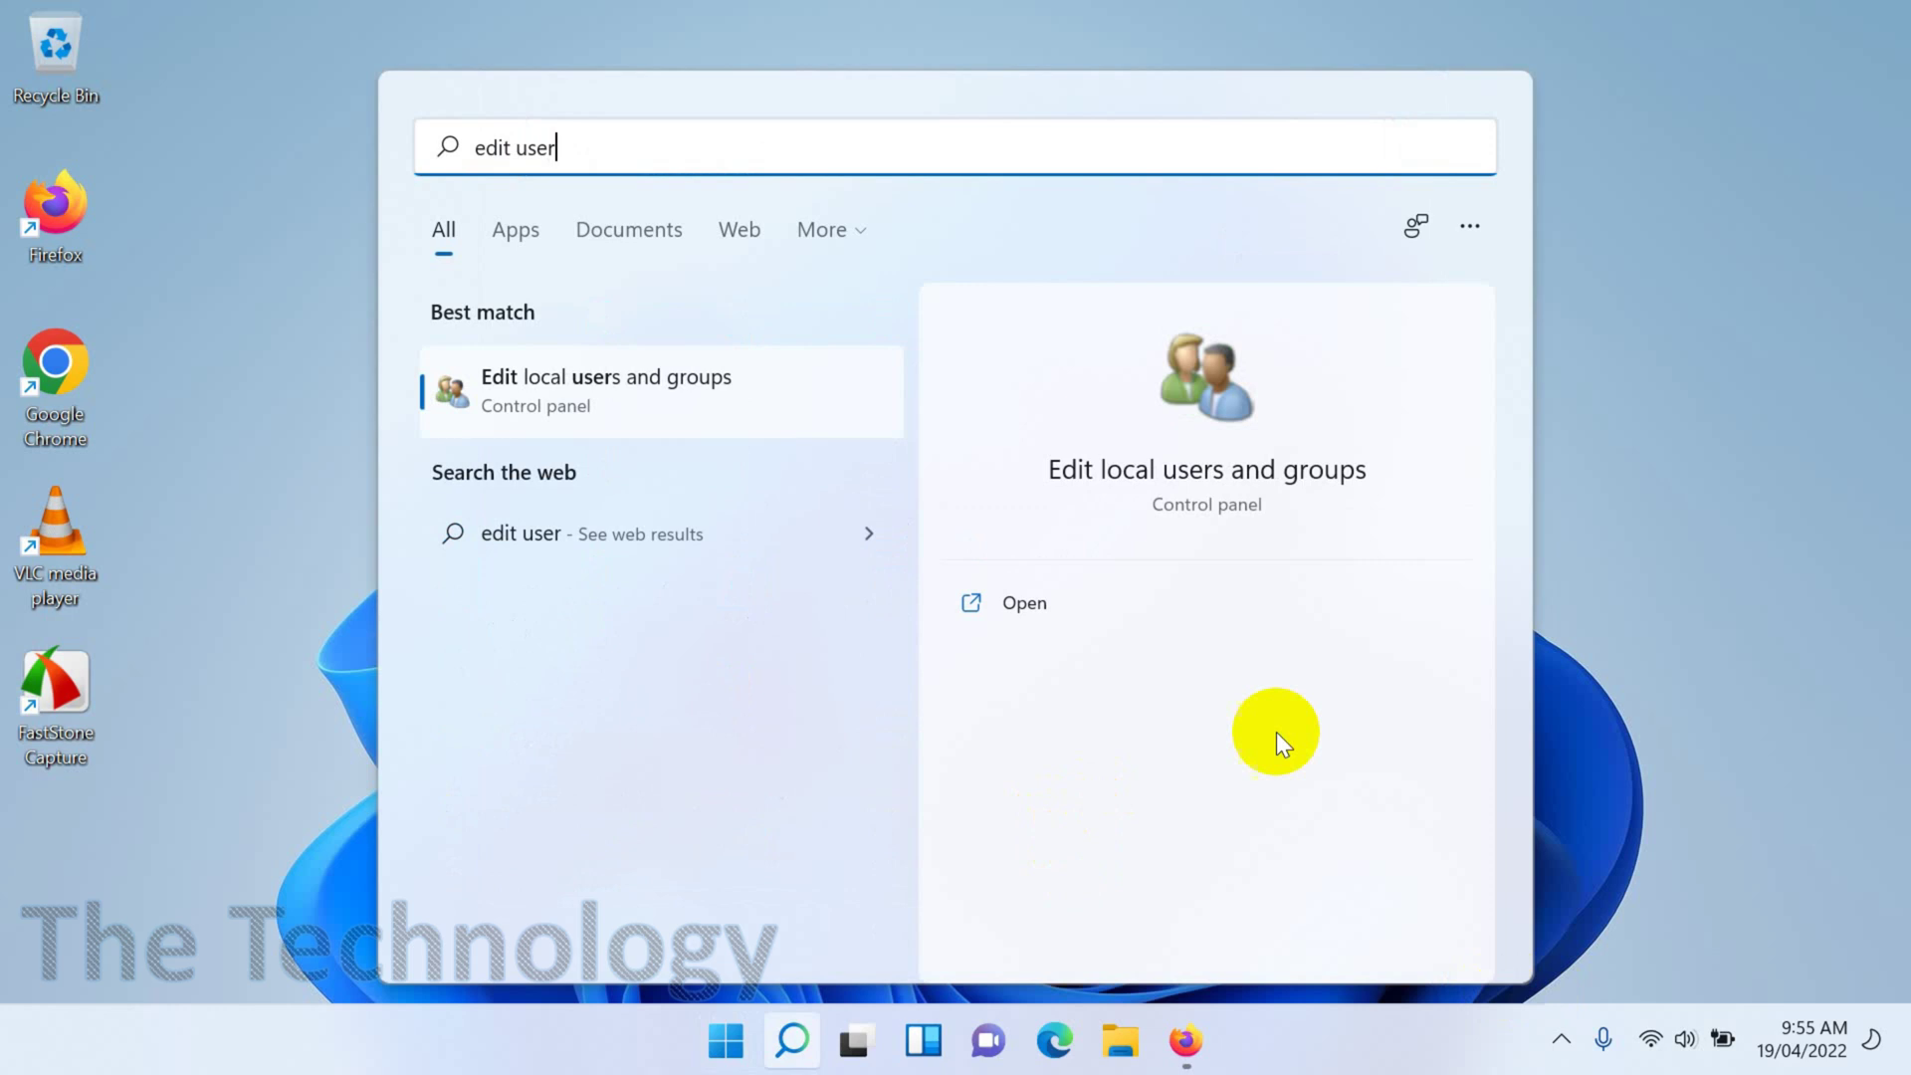
left_click(661, 417)
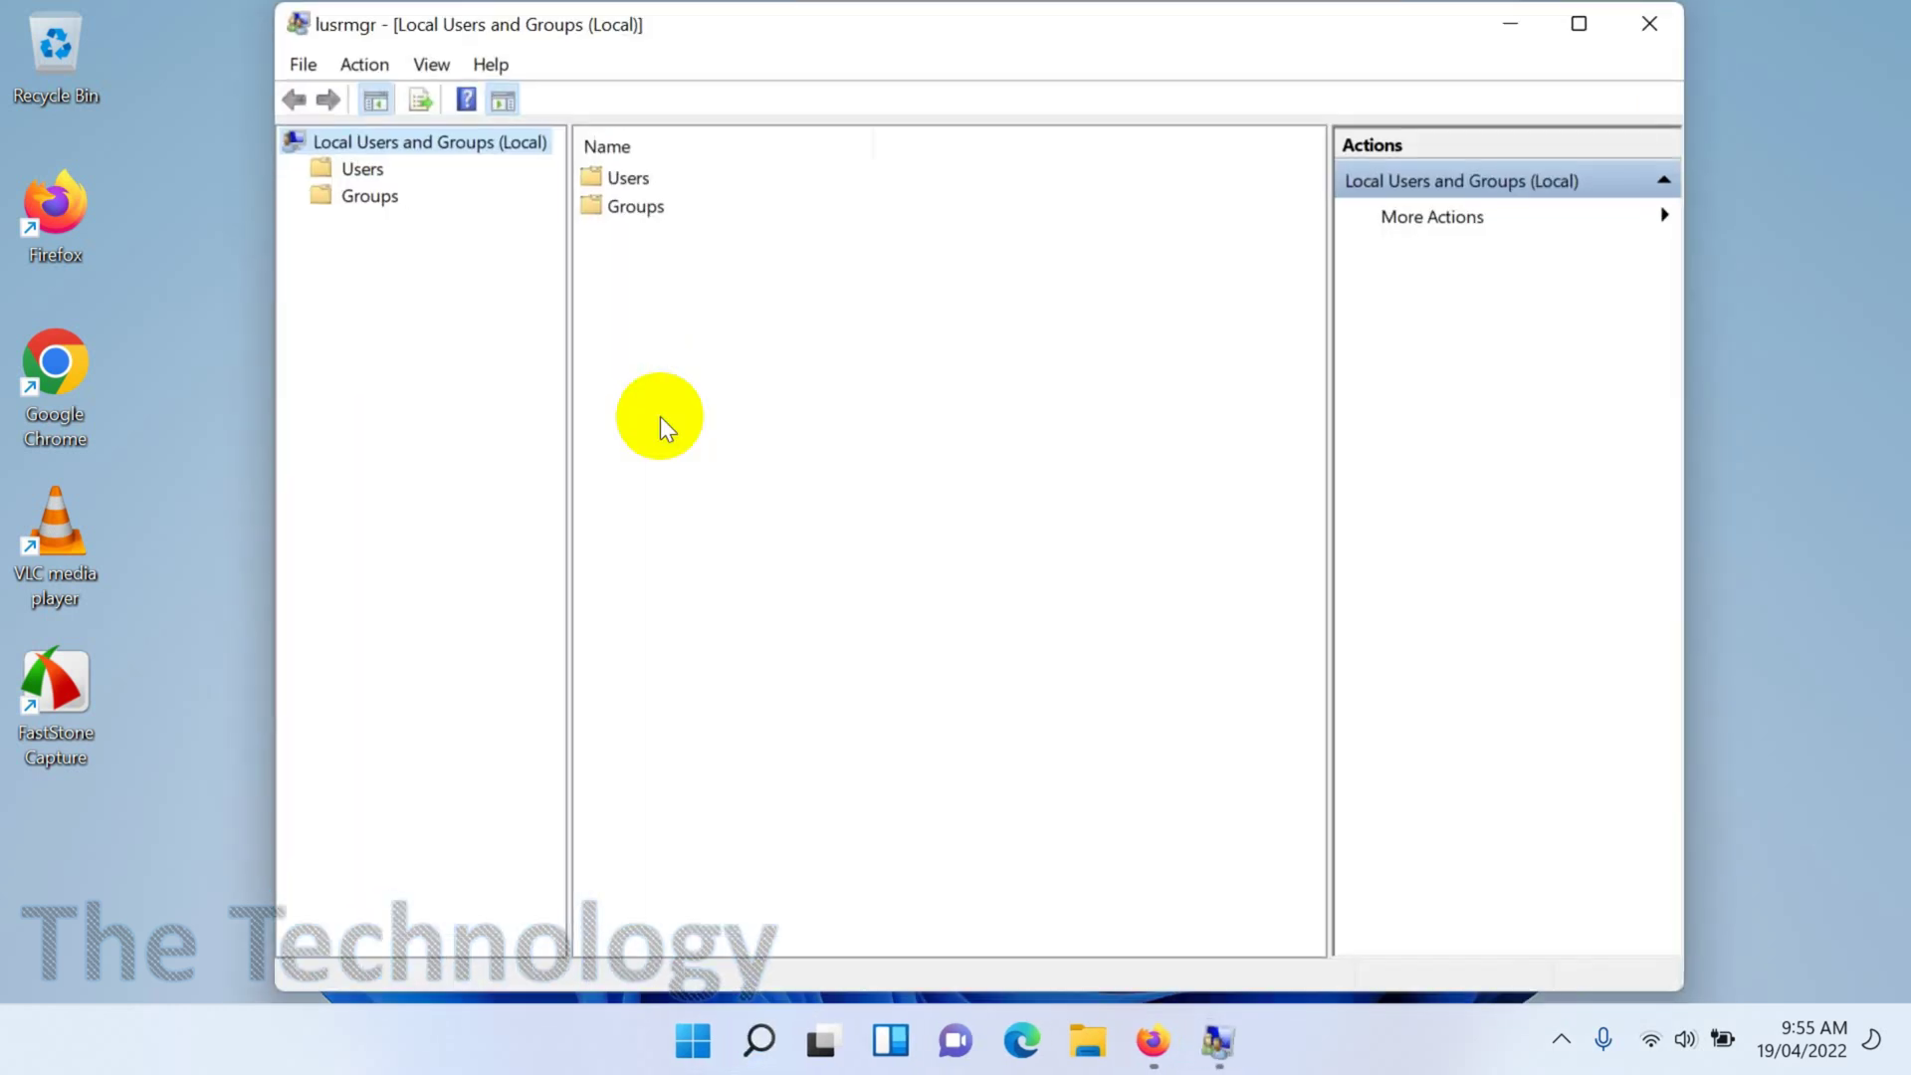
- Open the Users folder and bring up the user list's context menu
left_click(626, 178)
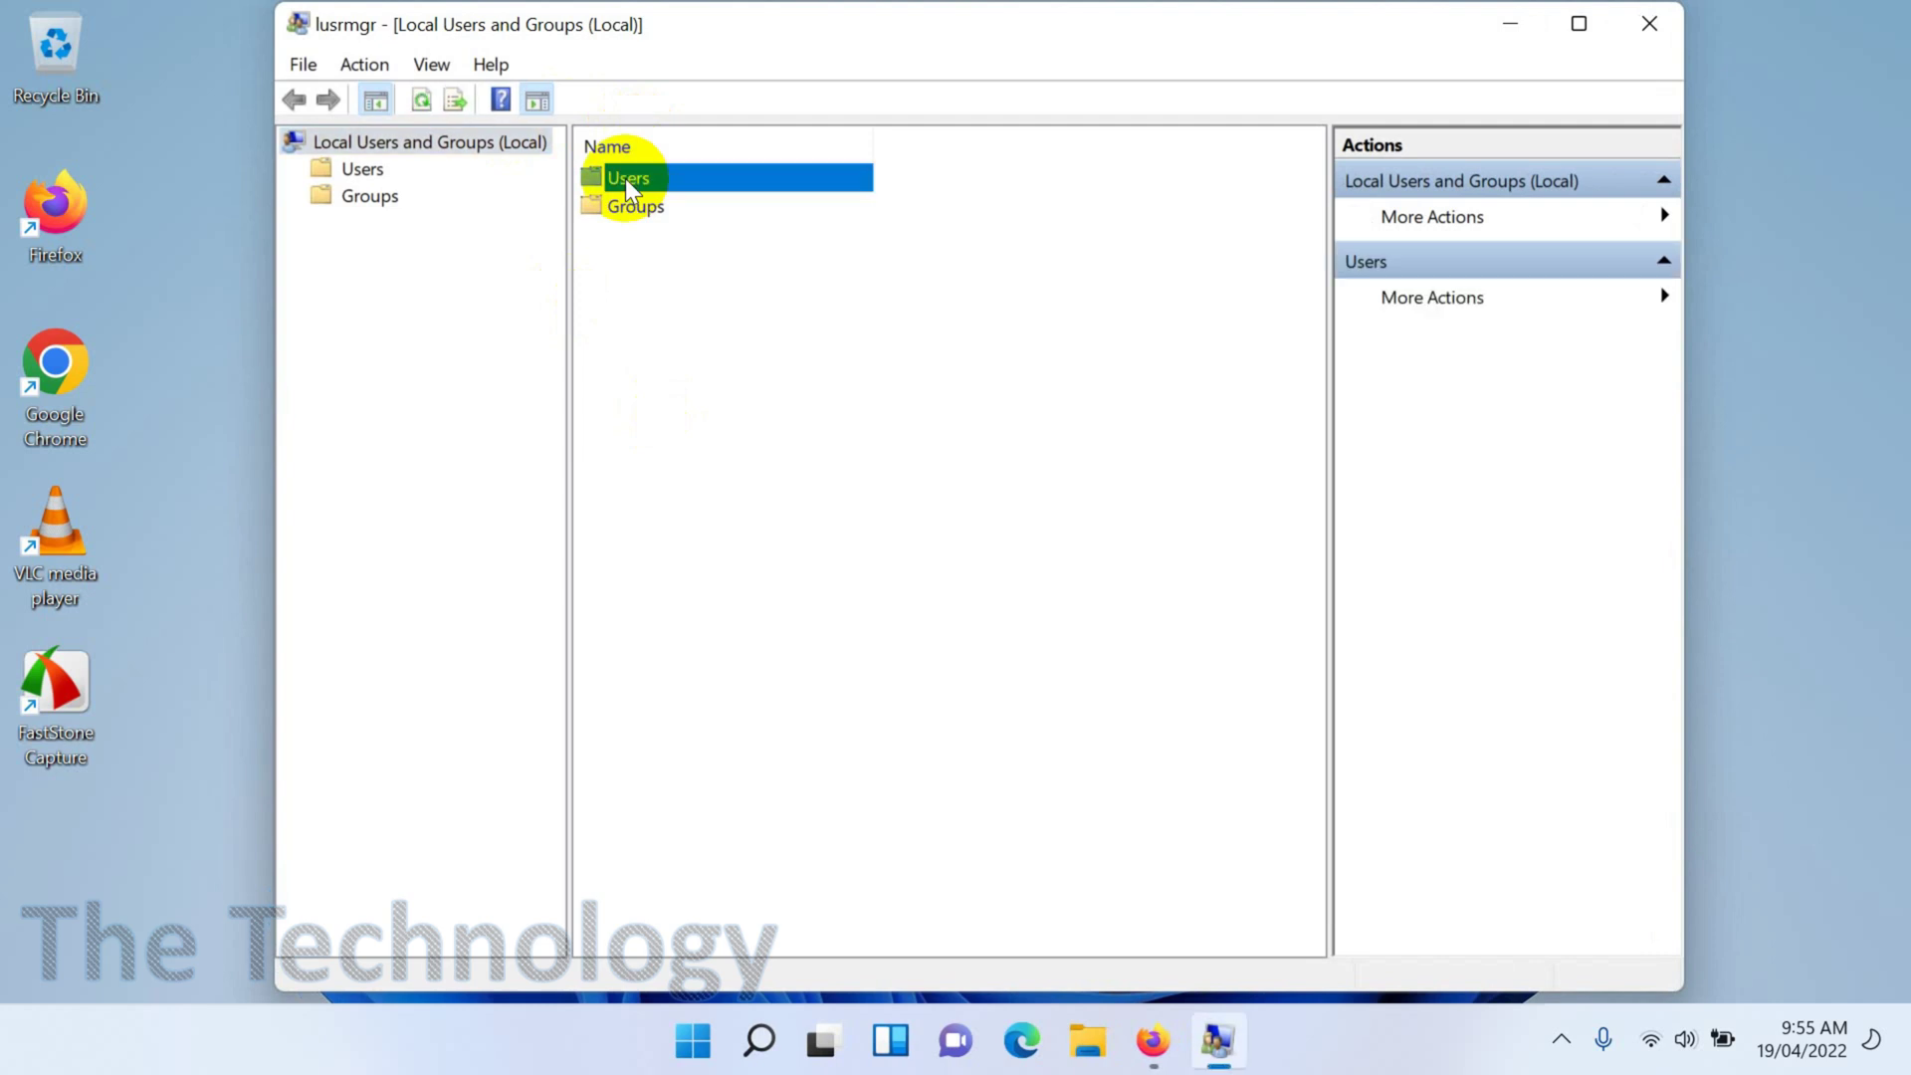
double_click(625, 178)
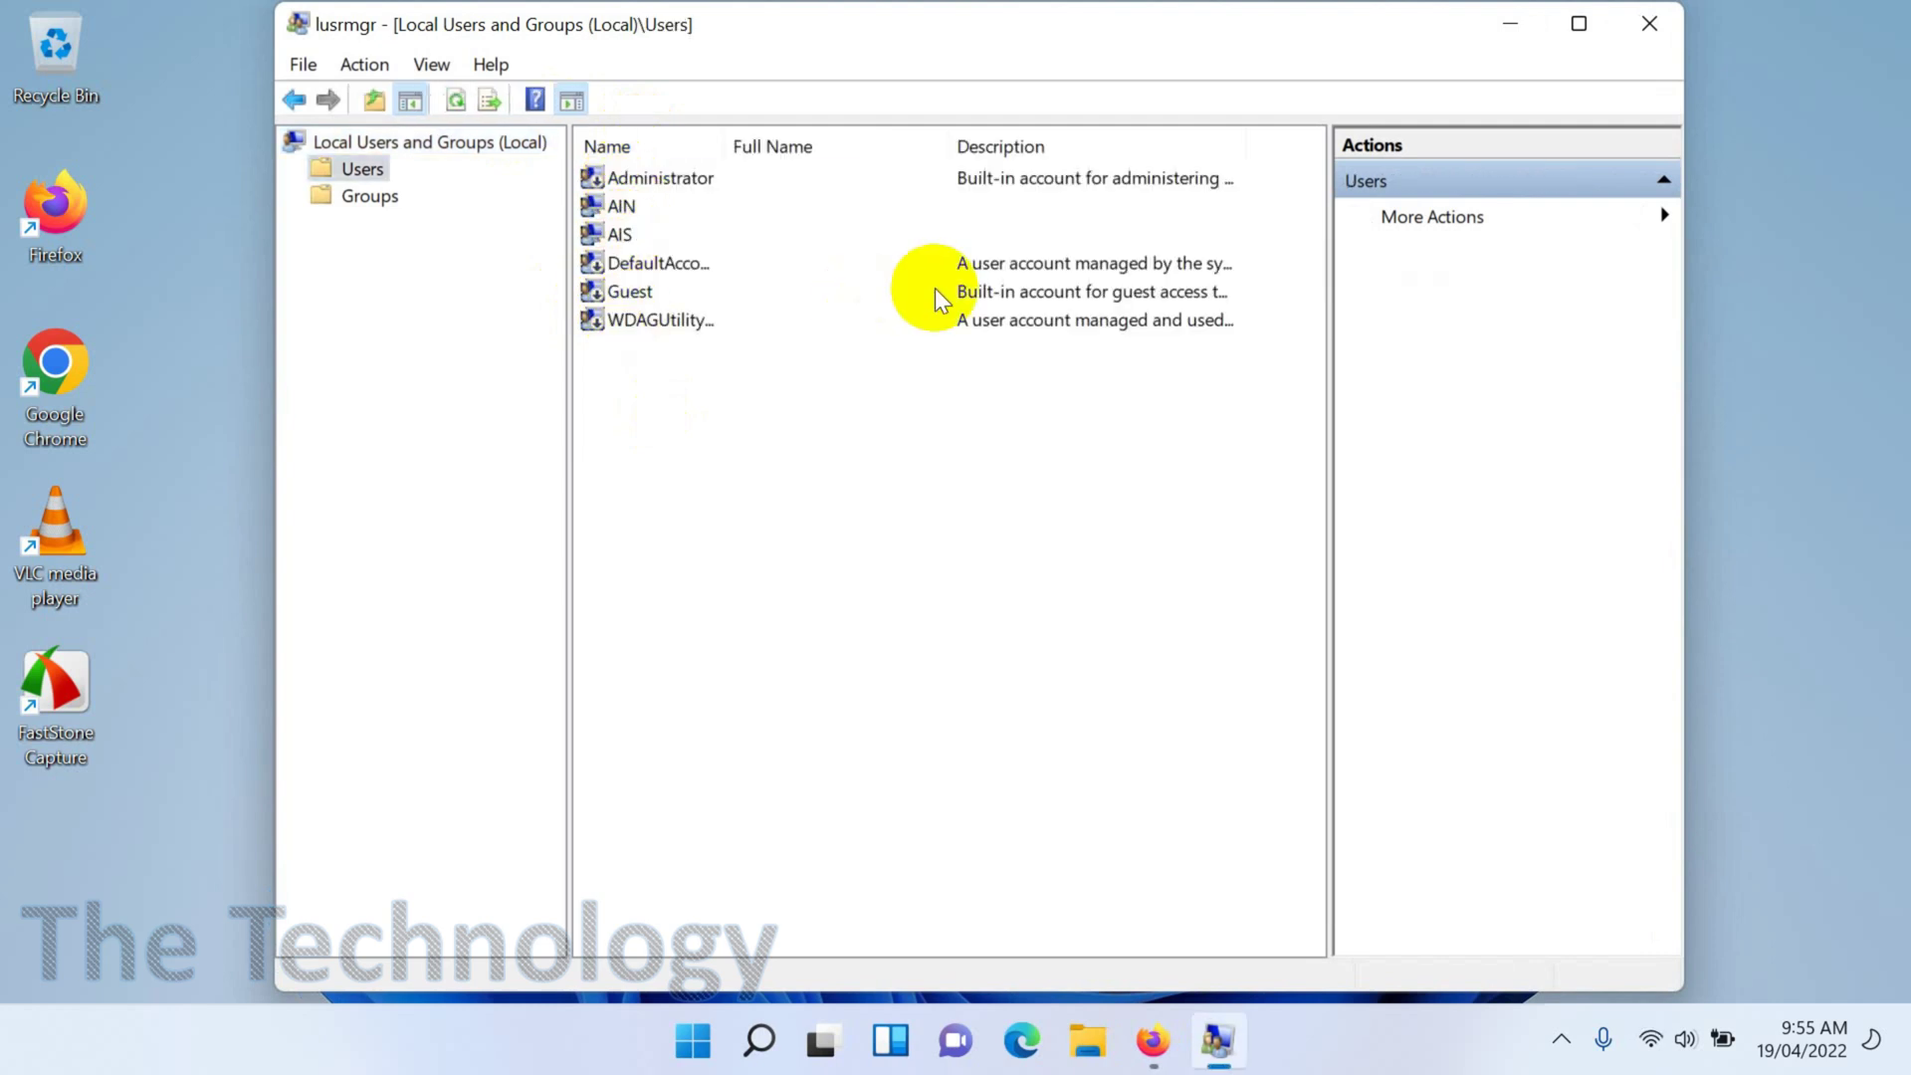
right_click(739, 393)
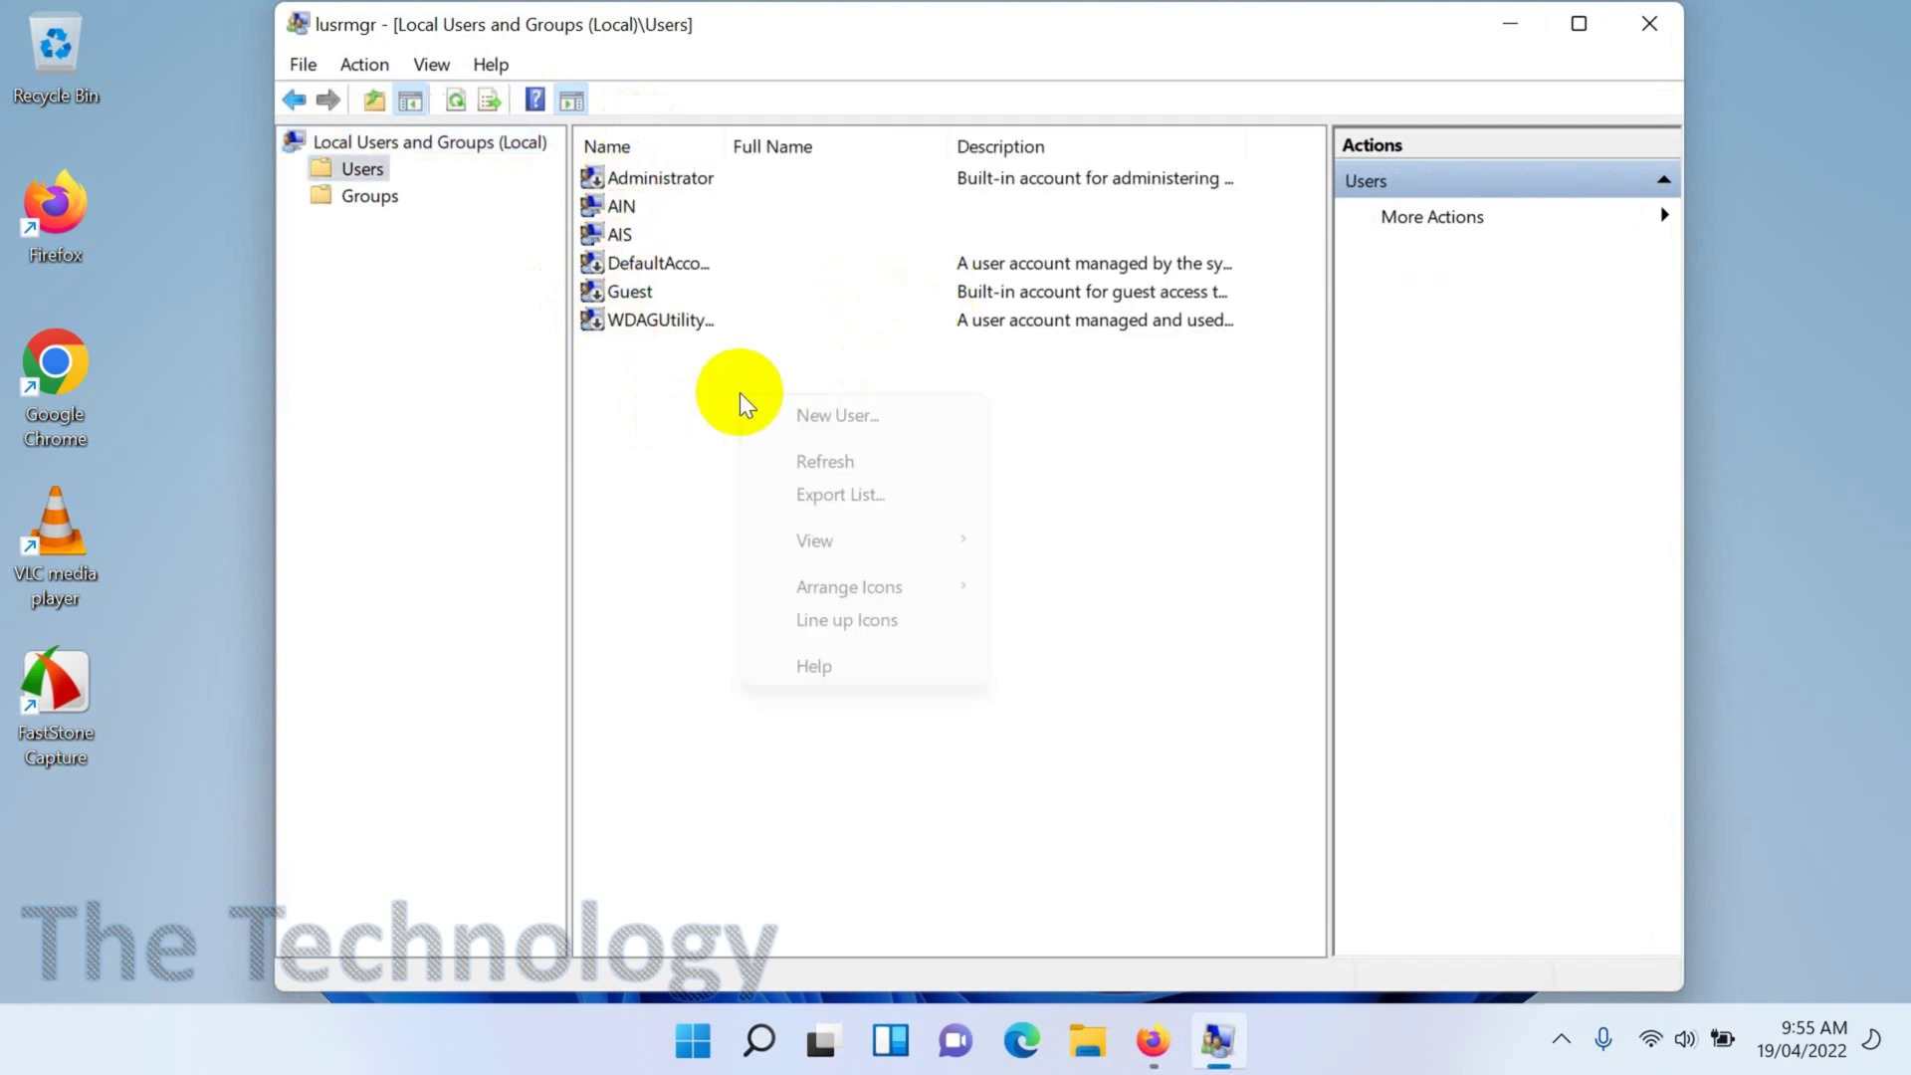
left_click(842, 416)
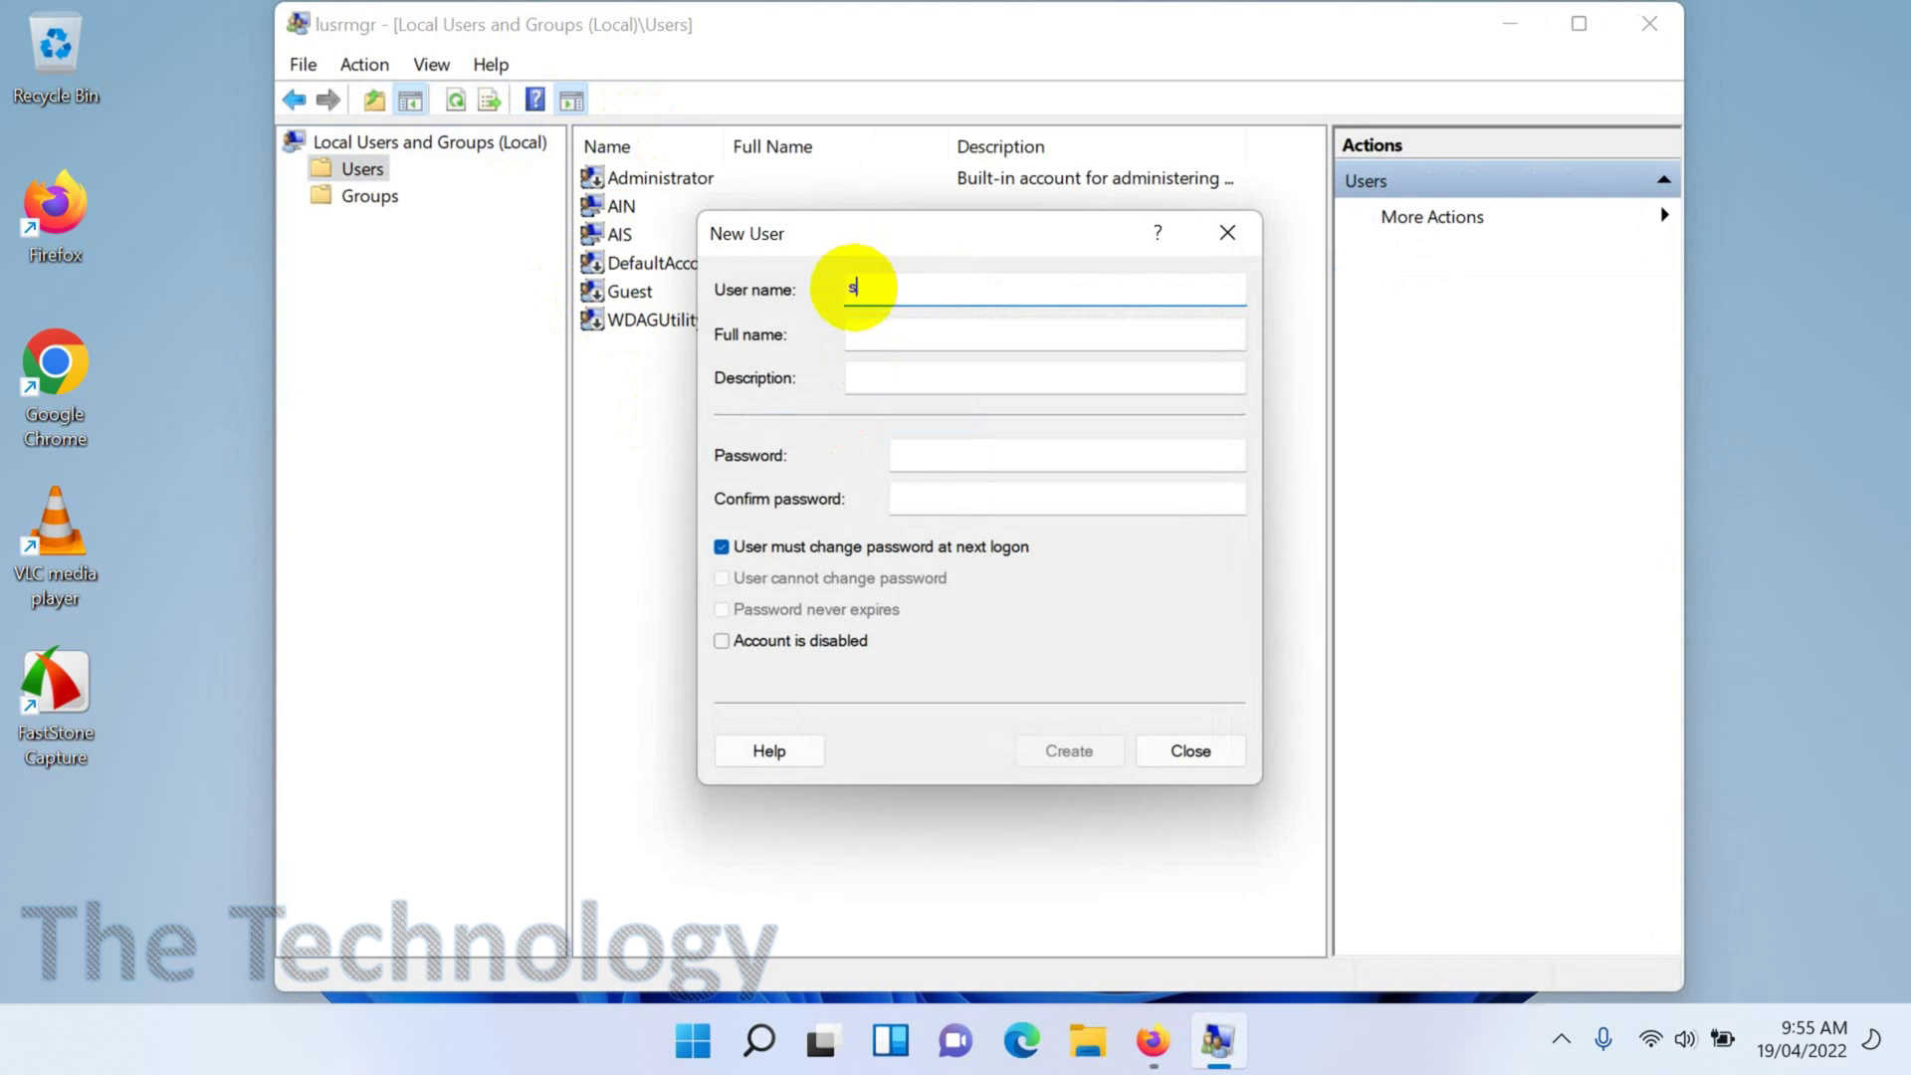
type("shemeer")
key("Tab")
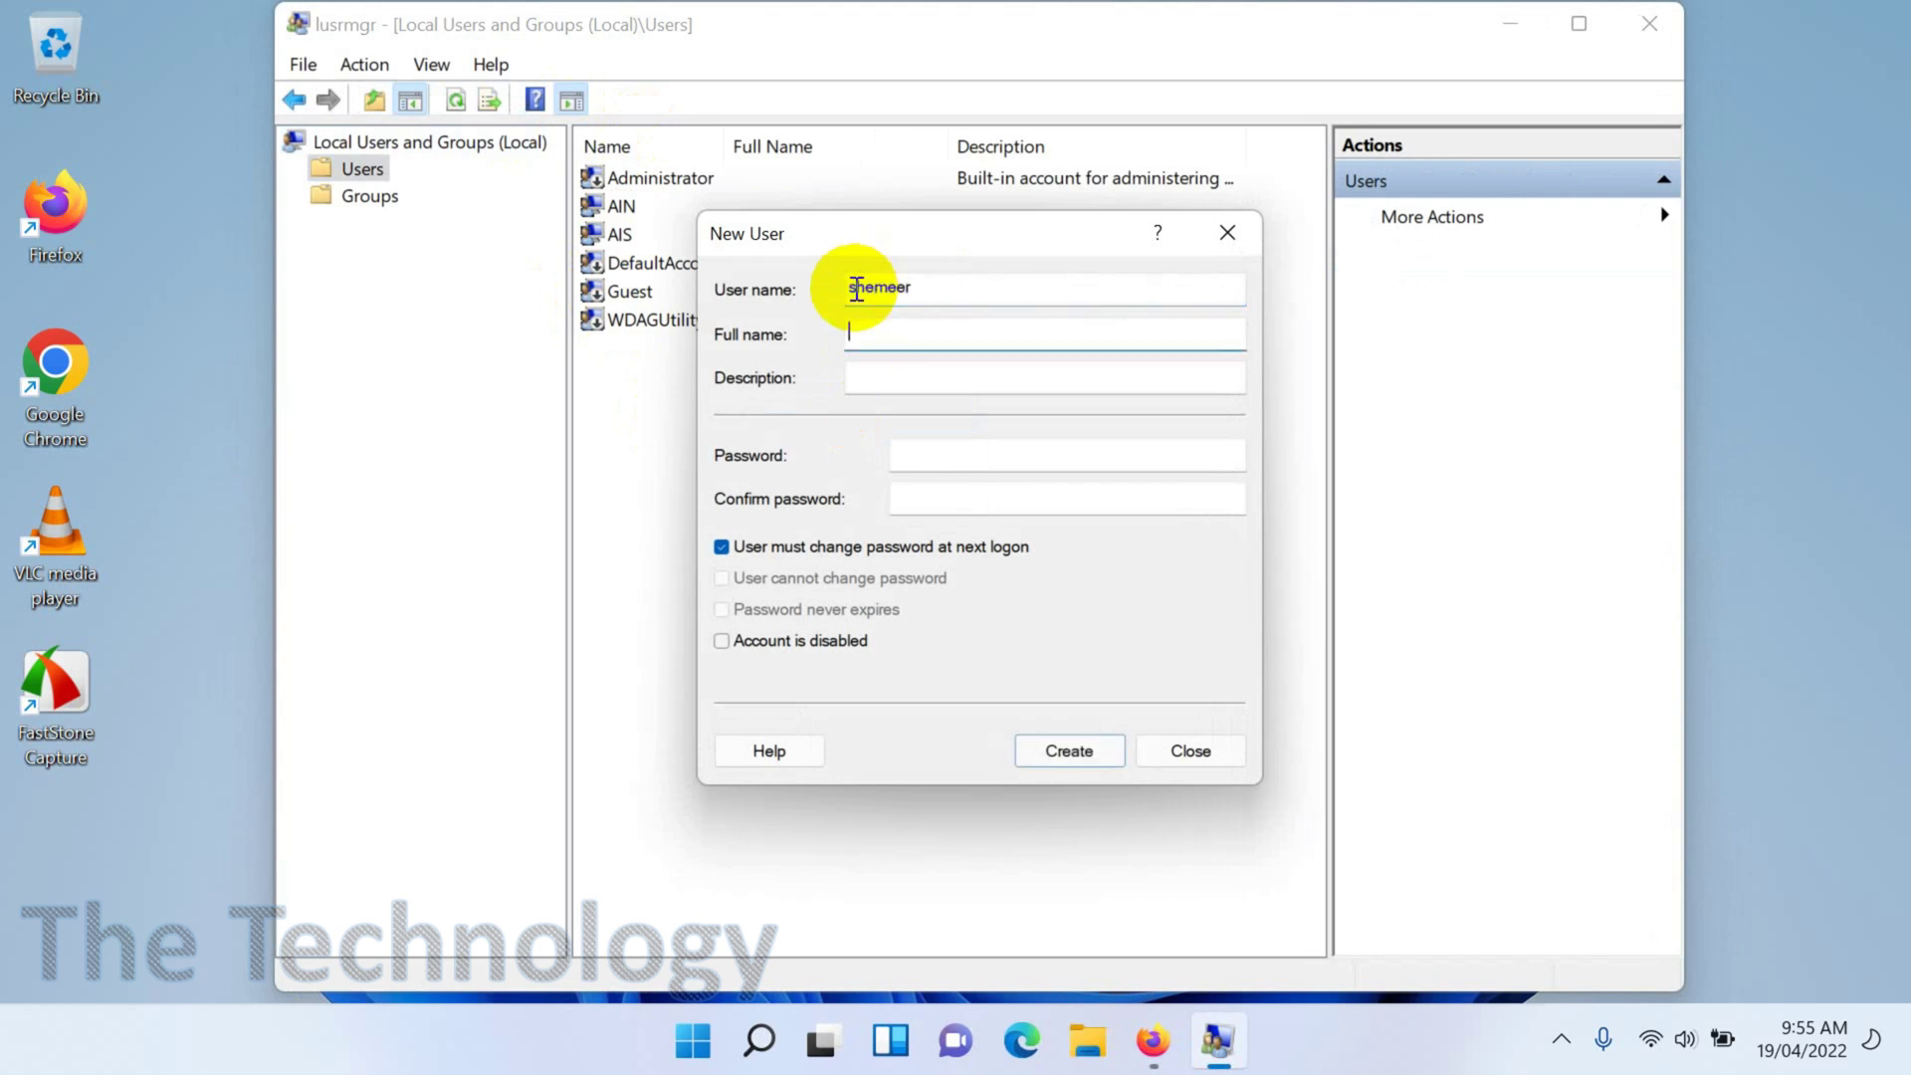
type("Mu")
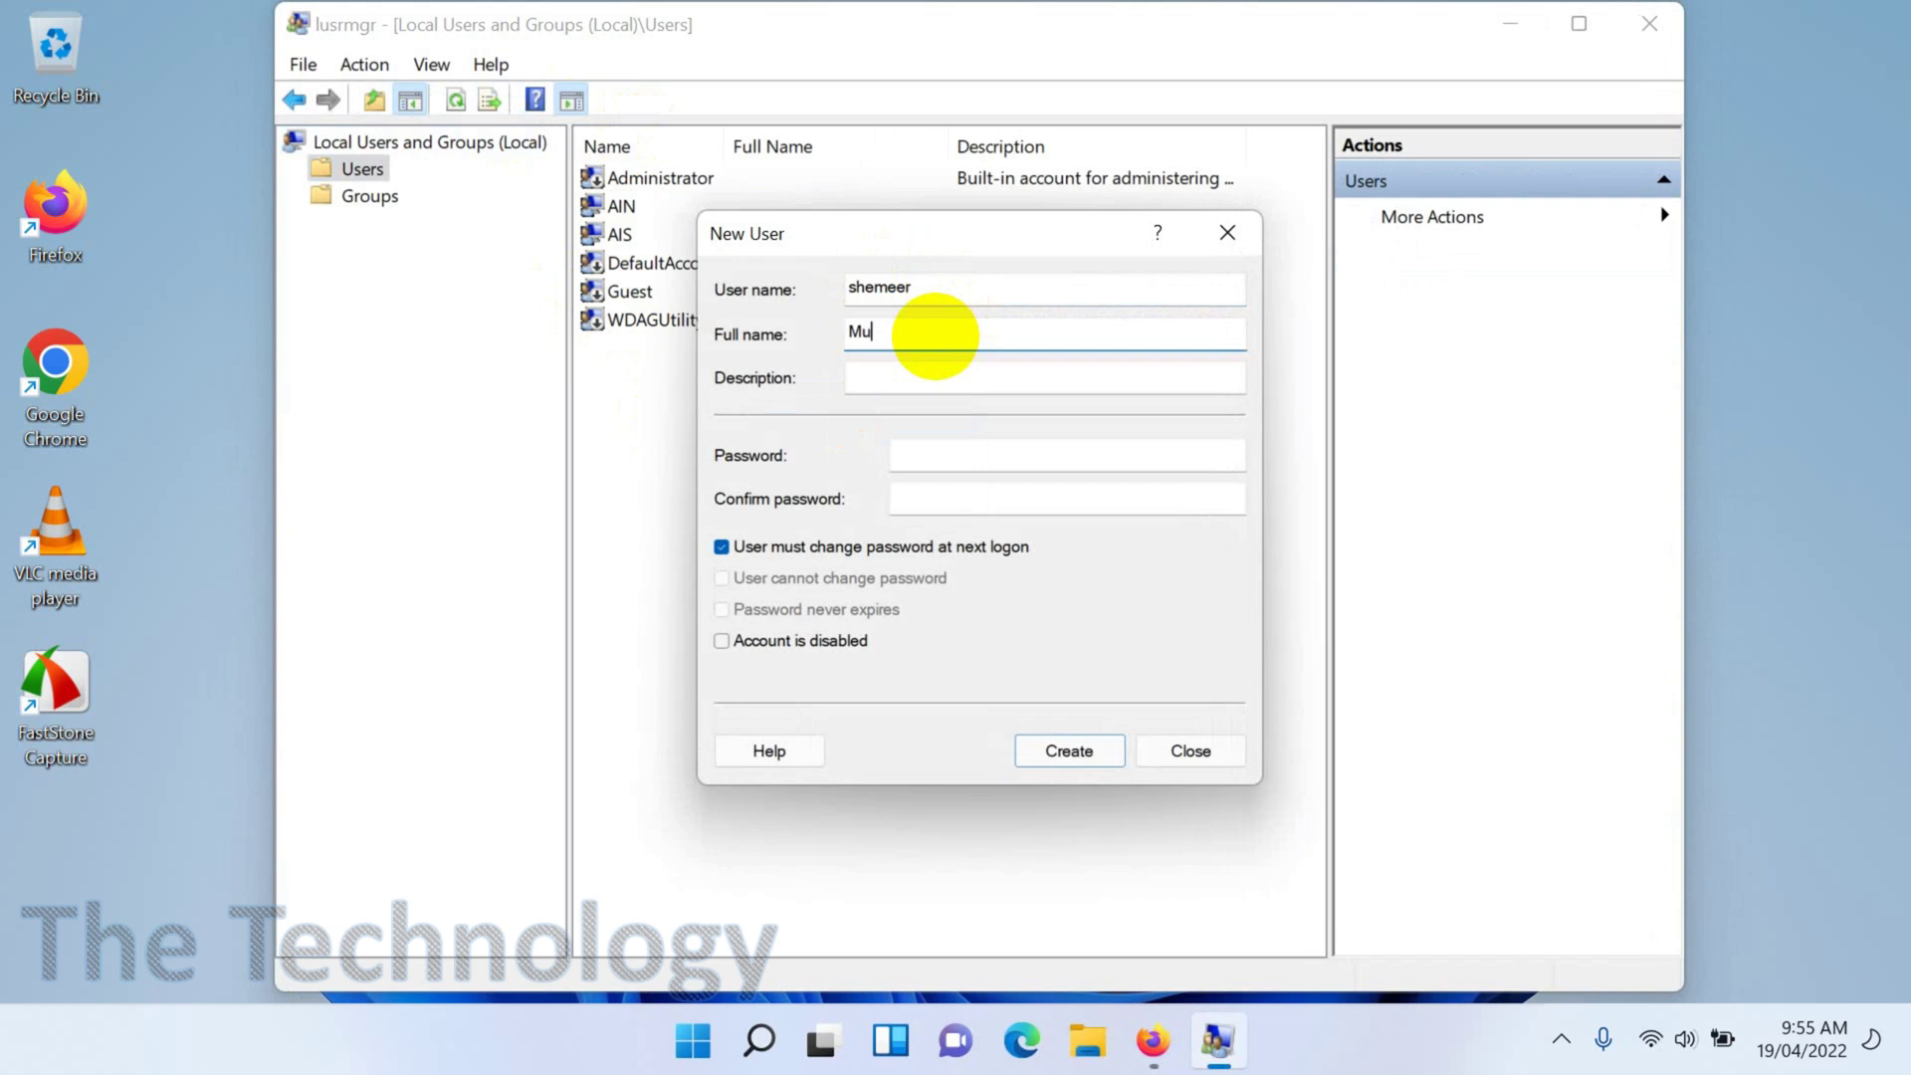
type("ham")
key("BackSpace")
key("BackSpace")
key("BackSpace")
key("BackSpace")
left_click(940, 380)
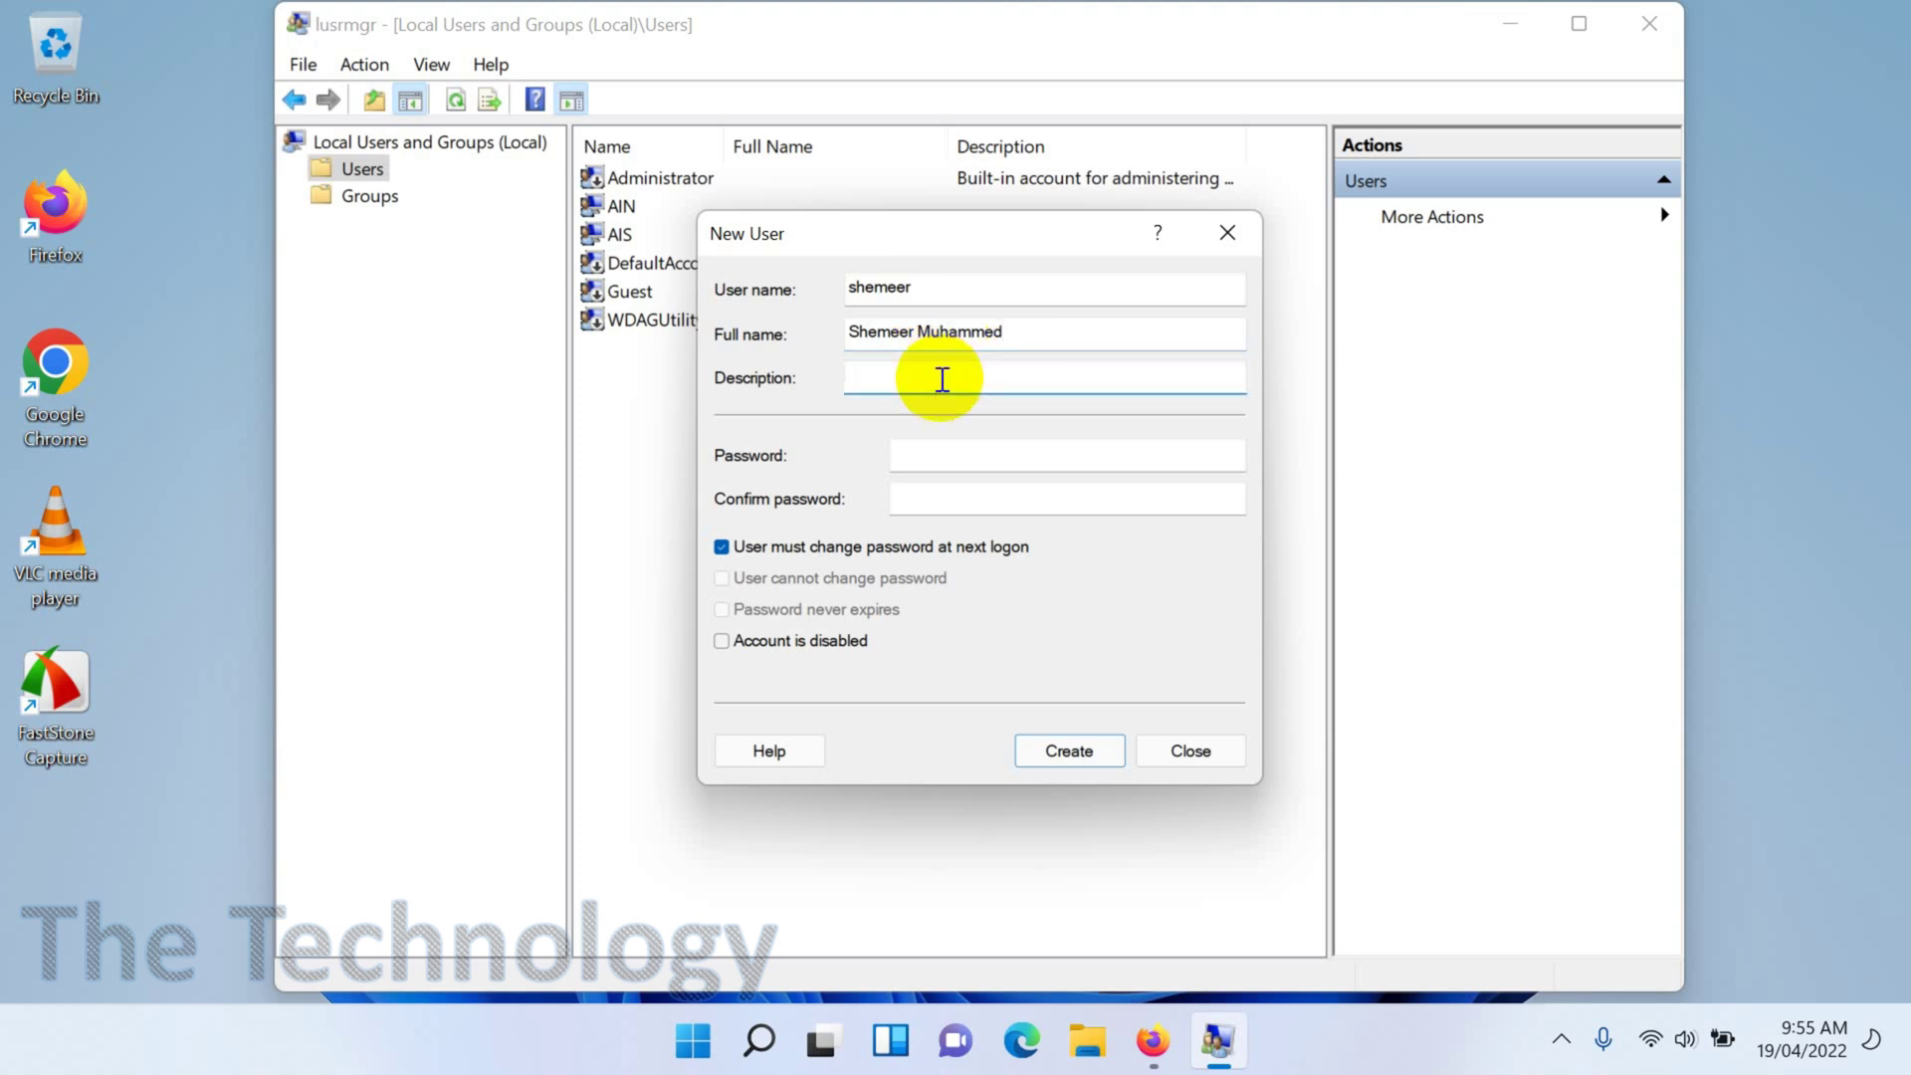
type("Local A")
type("ccount")
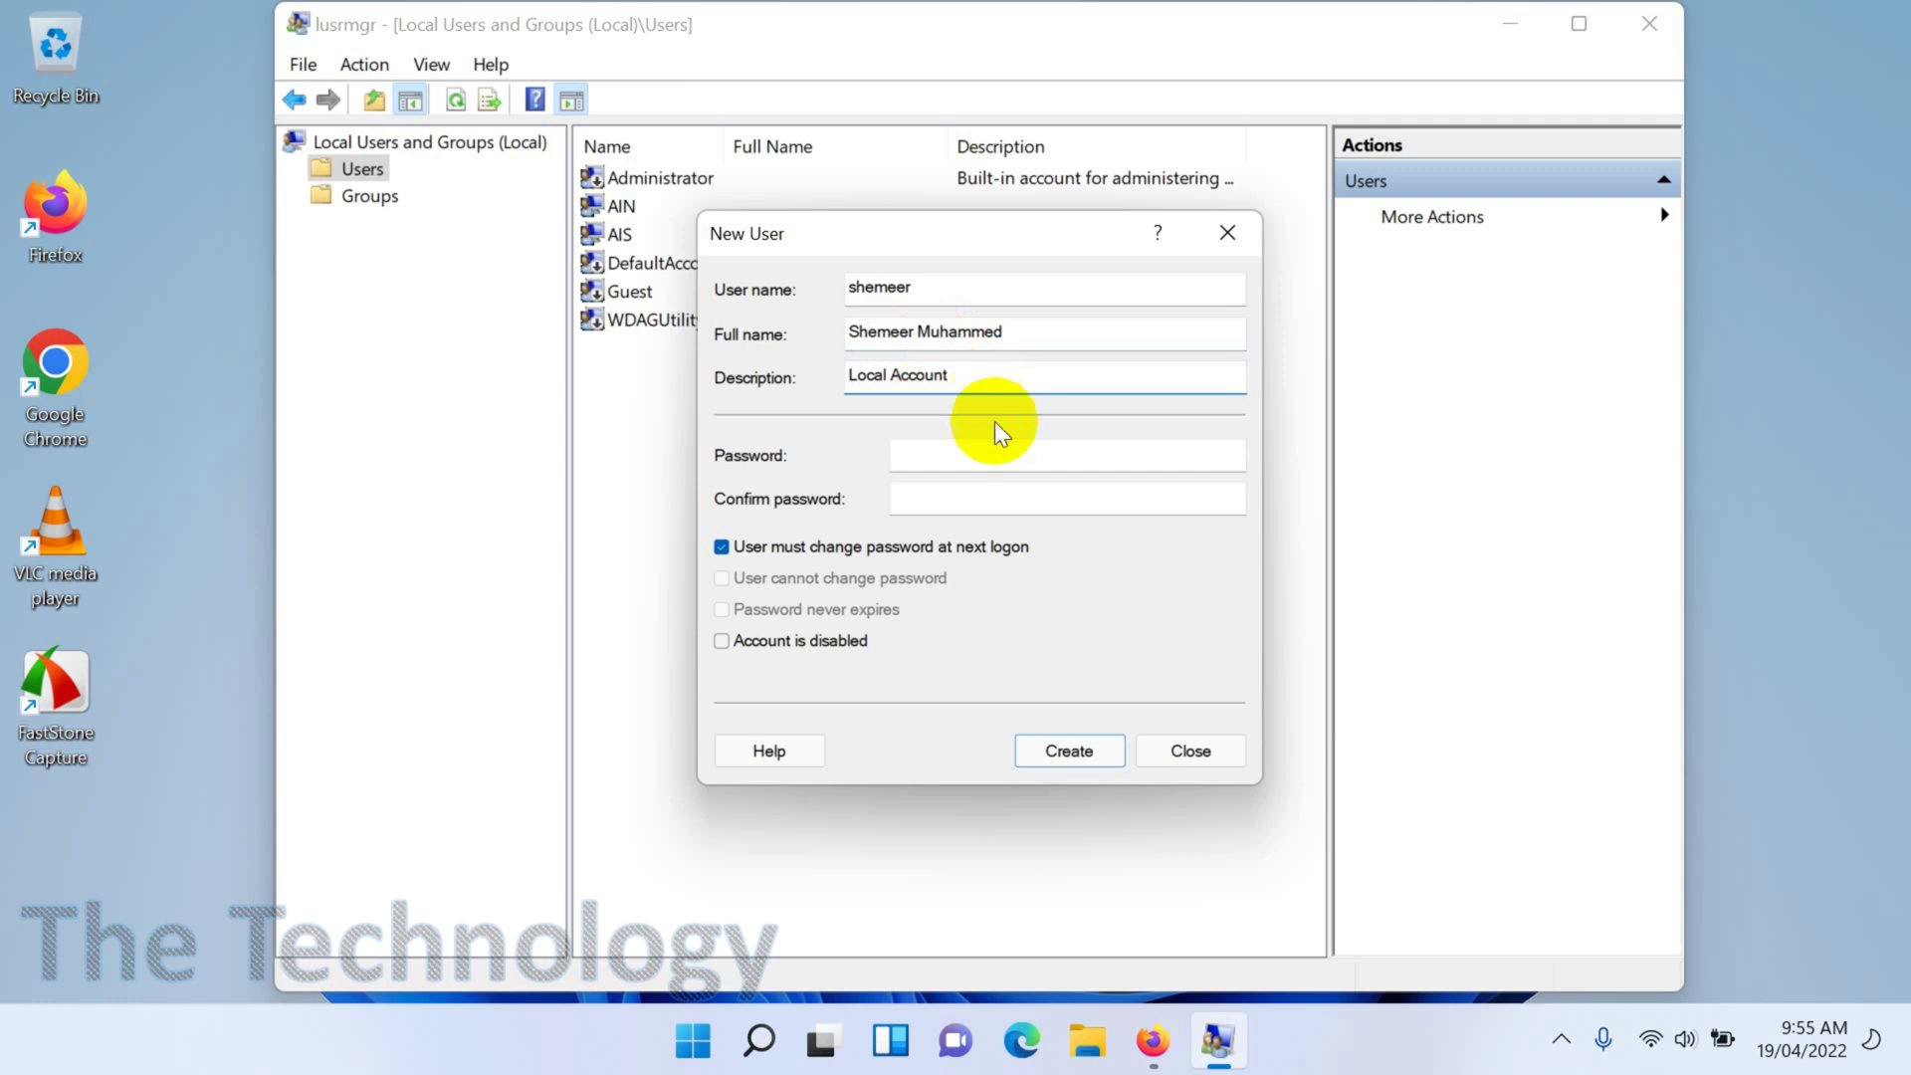
- Enter the new account's password and confirm it
left_click(942, 455)
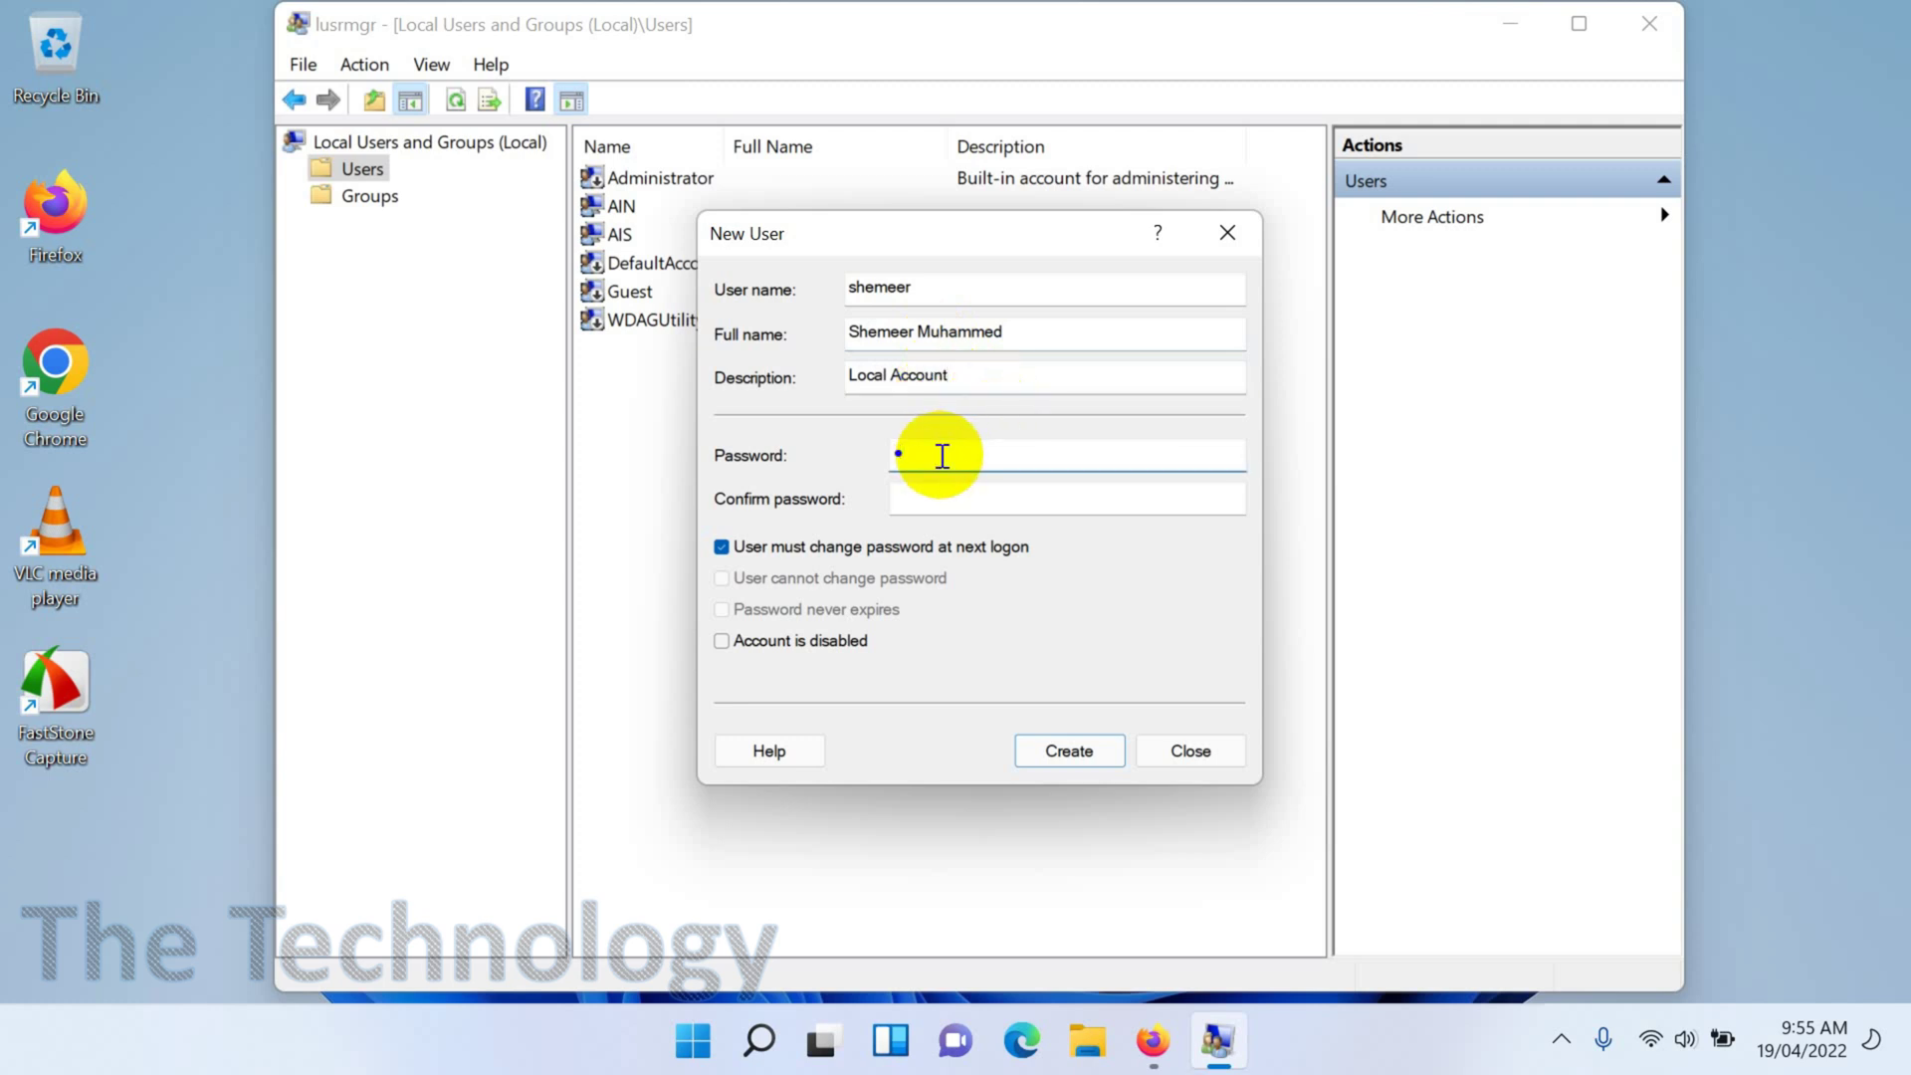
key("BackSpace")
key("BackSpace")
key("BackSpace")
key("Tab")
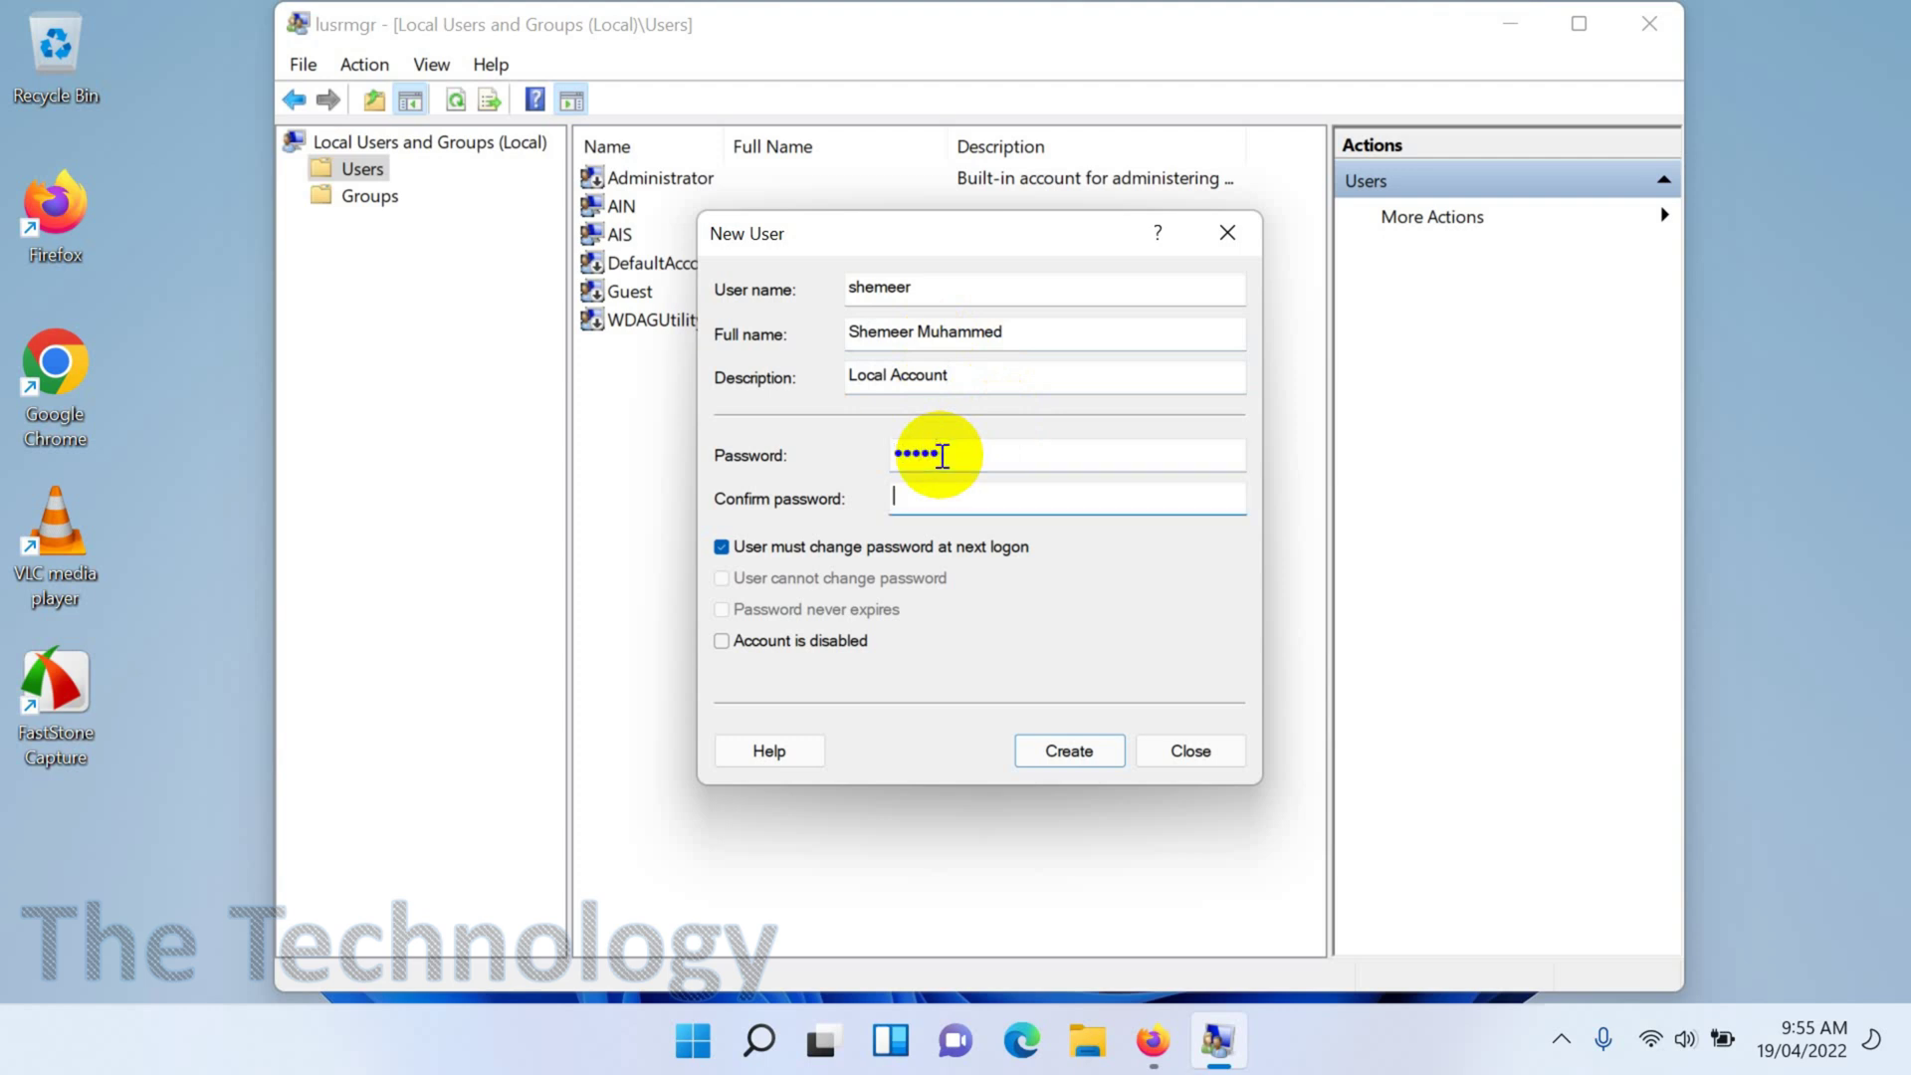
key("BackSpace")
key("BackSpace")
key("BackSpace")
key("BackSpace")
key("BackSpace")
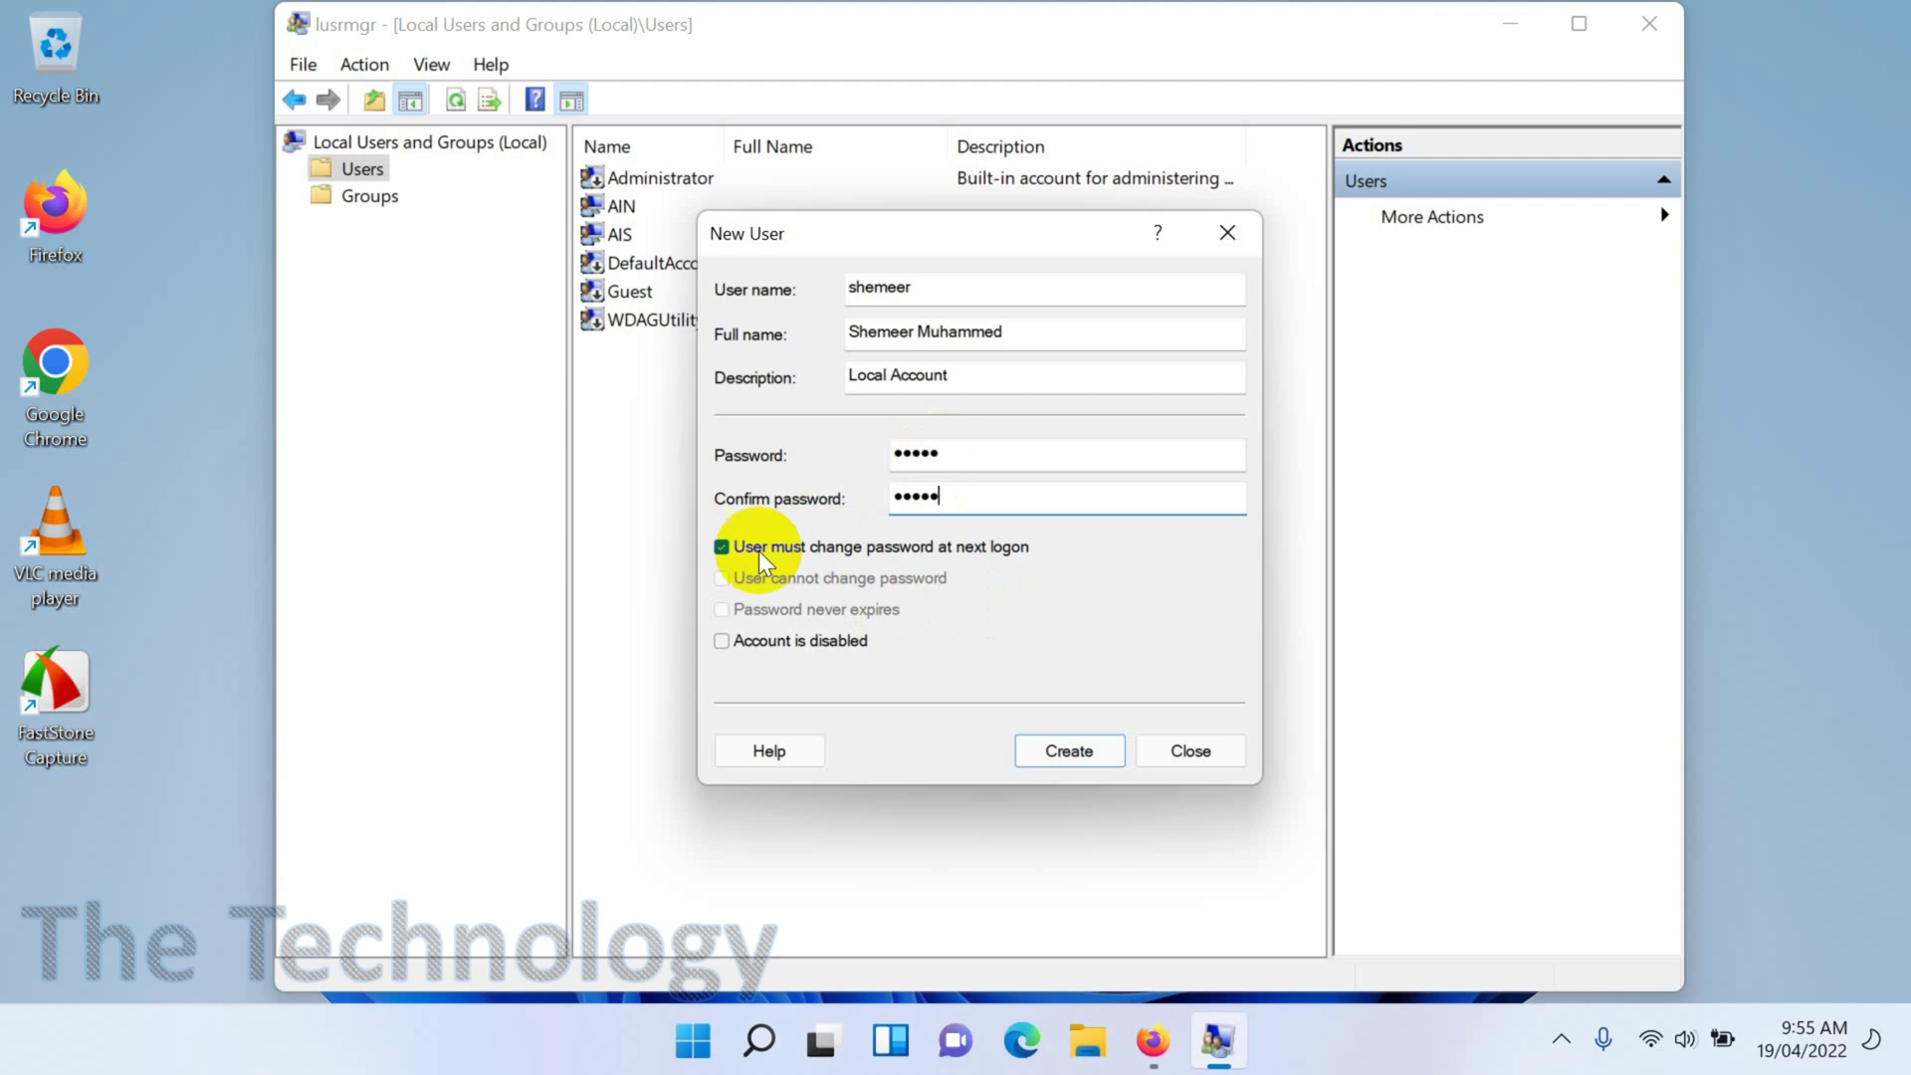
- Turn off 'must change password at next logon', turn on 'Password never expires', and create the account
left_click(722, 545)
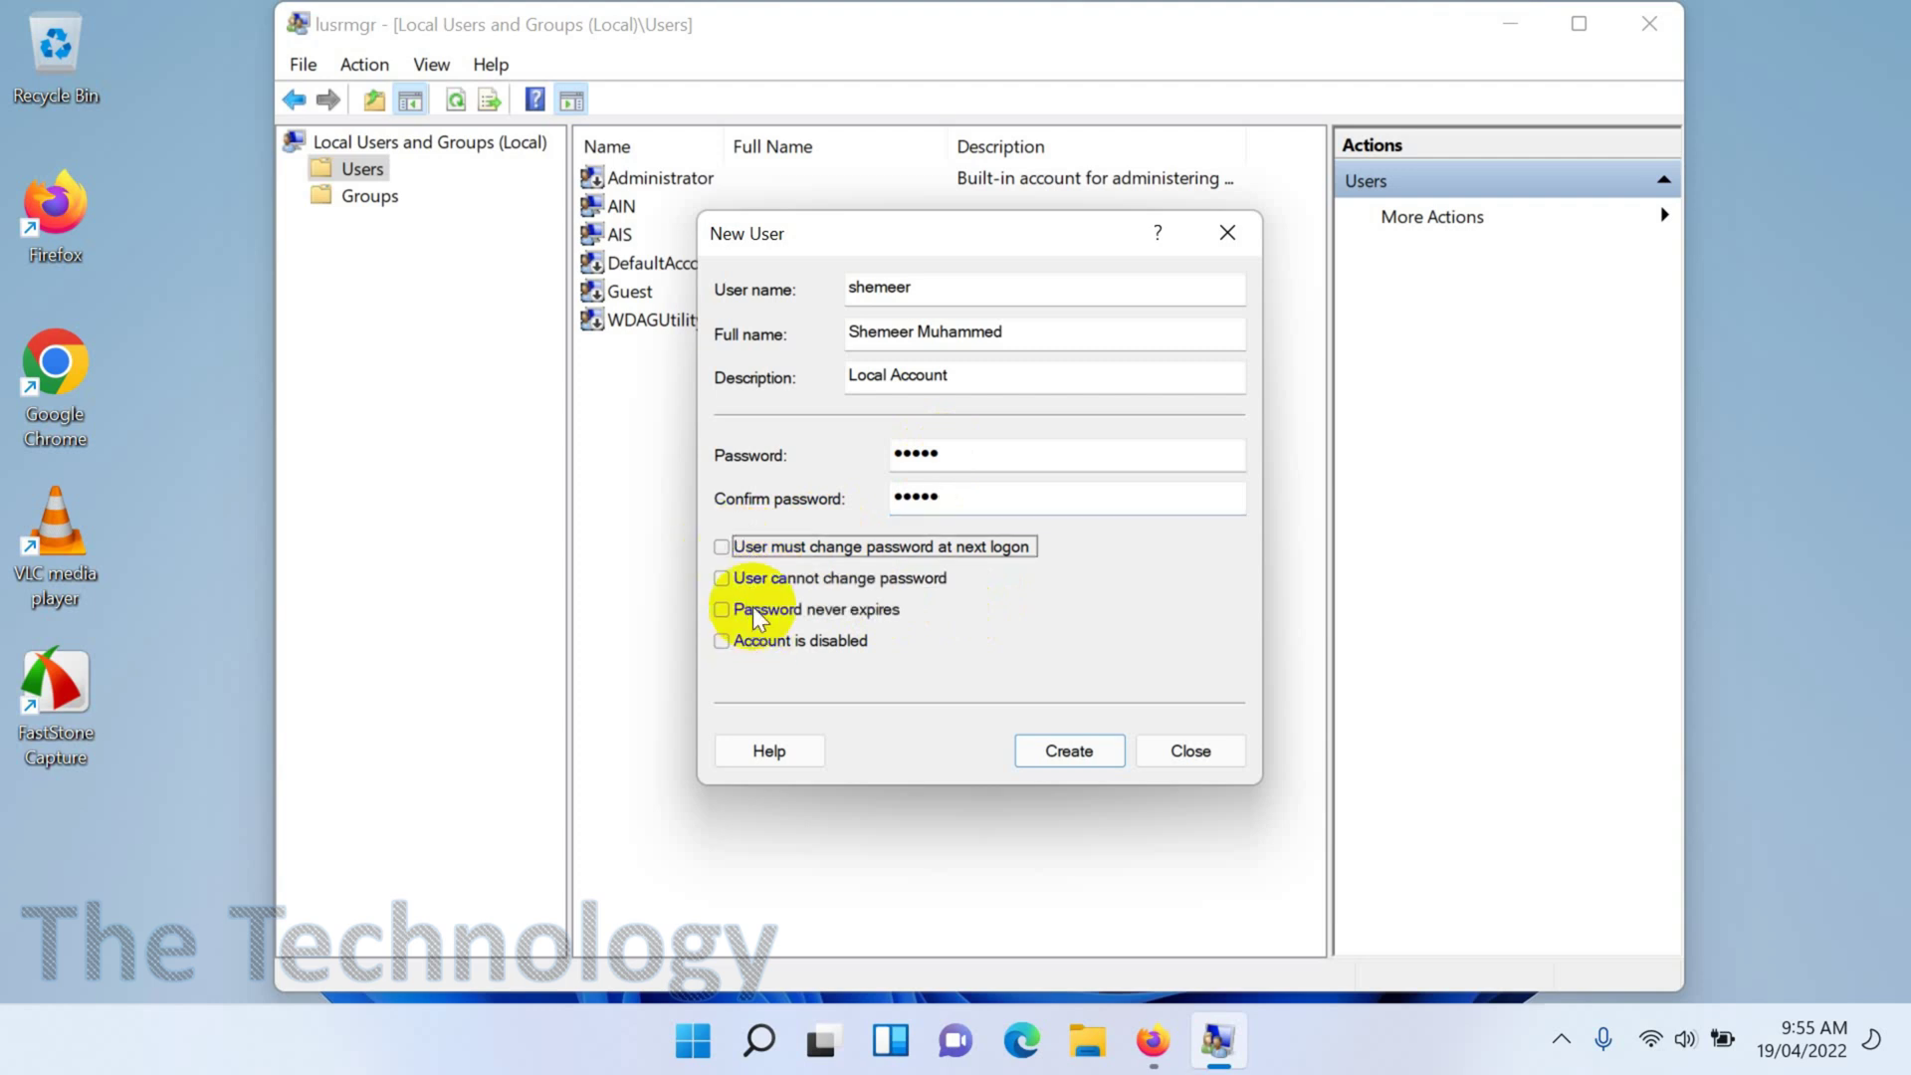
left_click(798, 613)
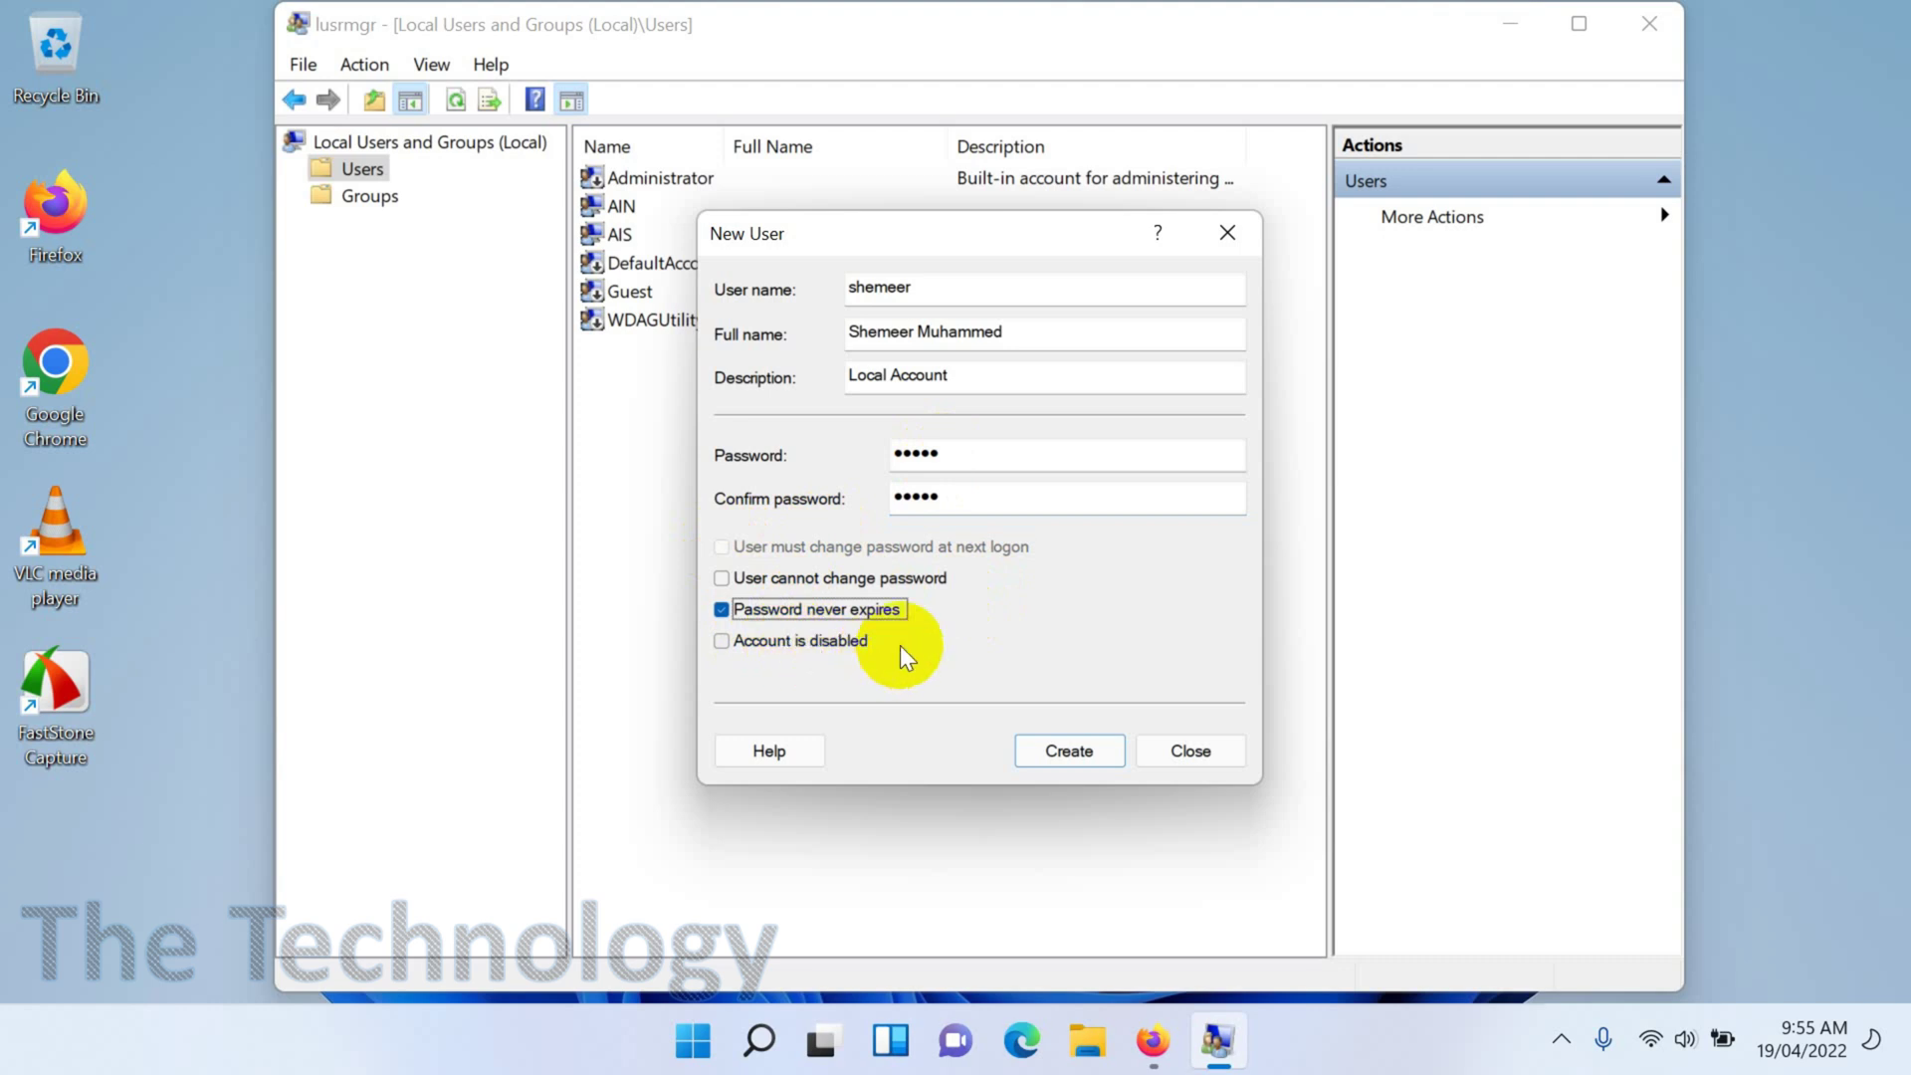
left_click(1070, 751)
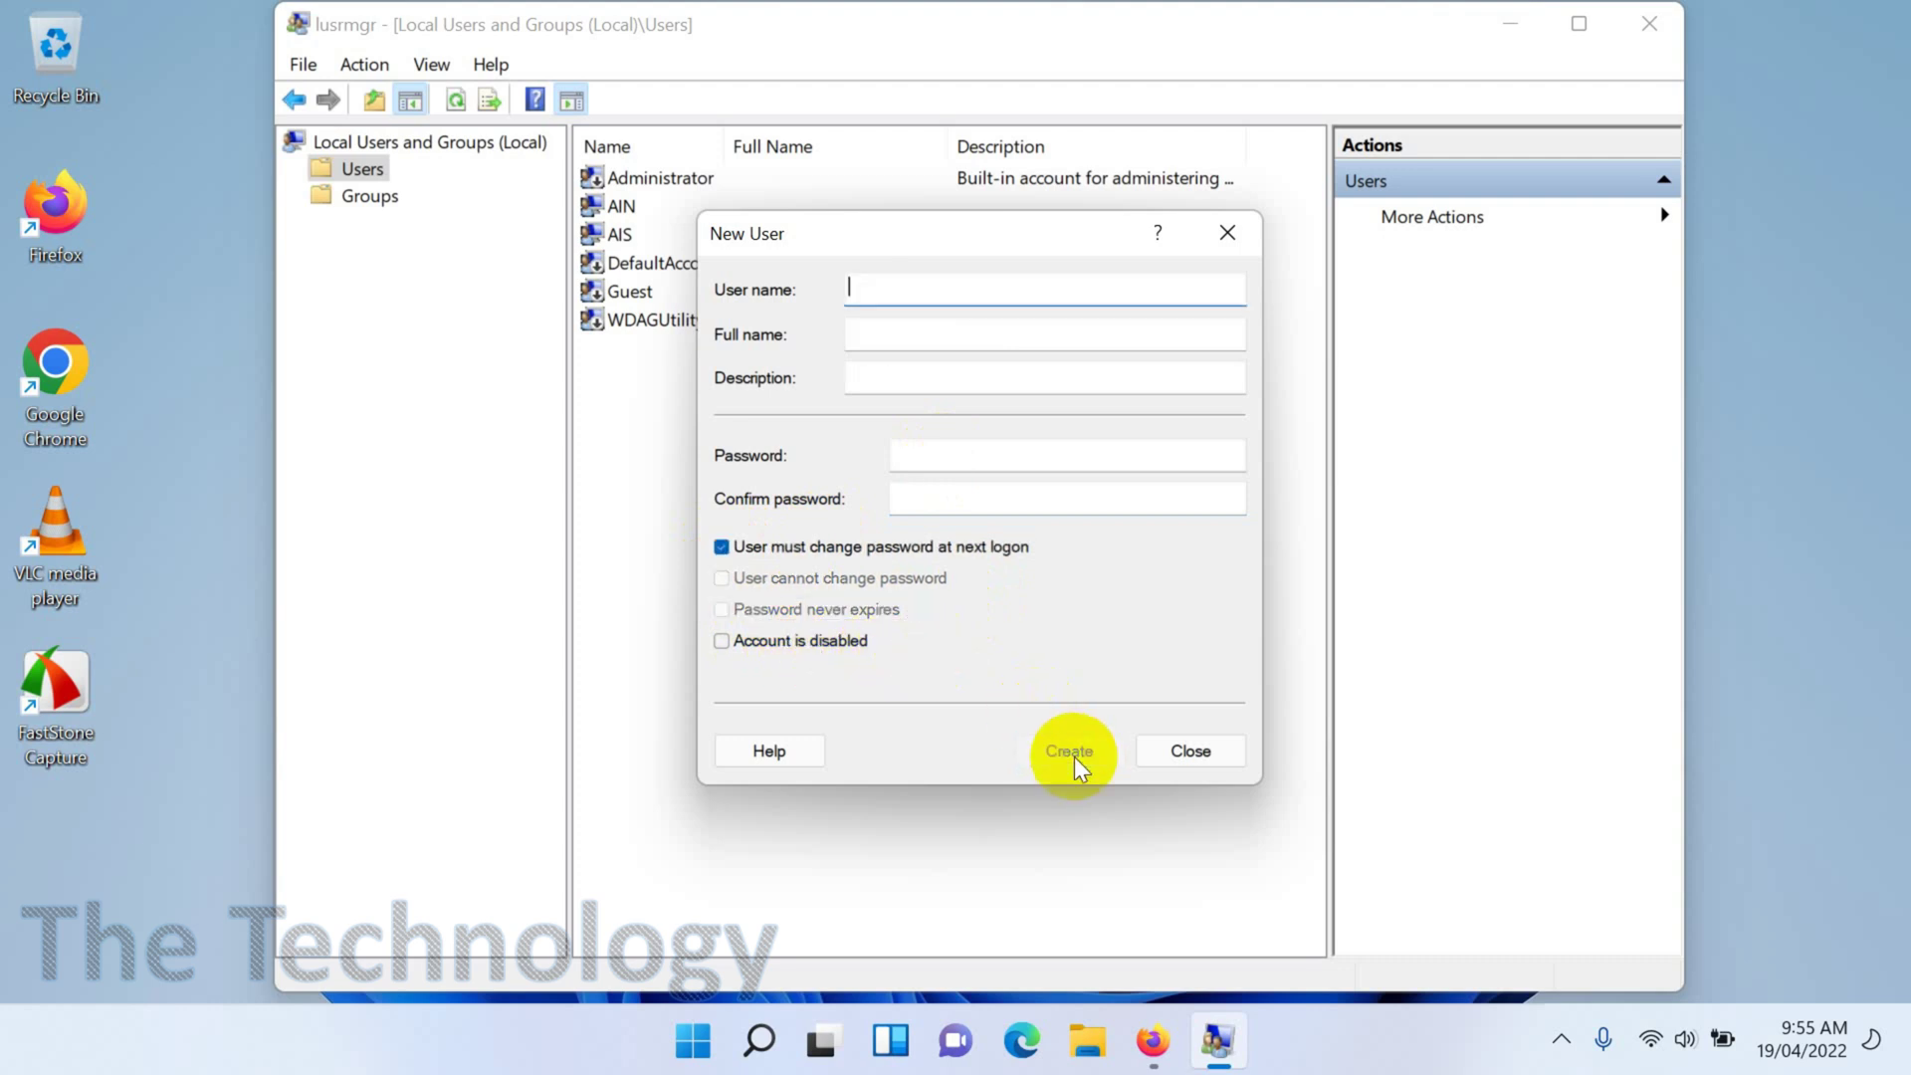
left_click(1190, 750)
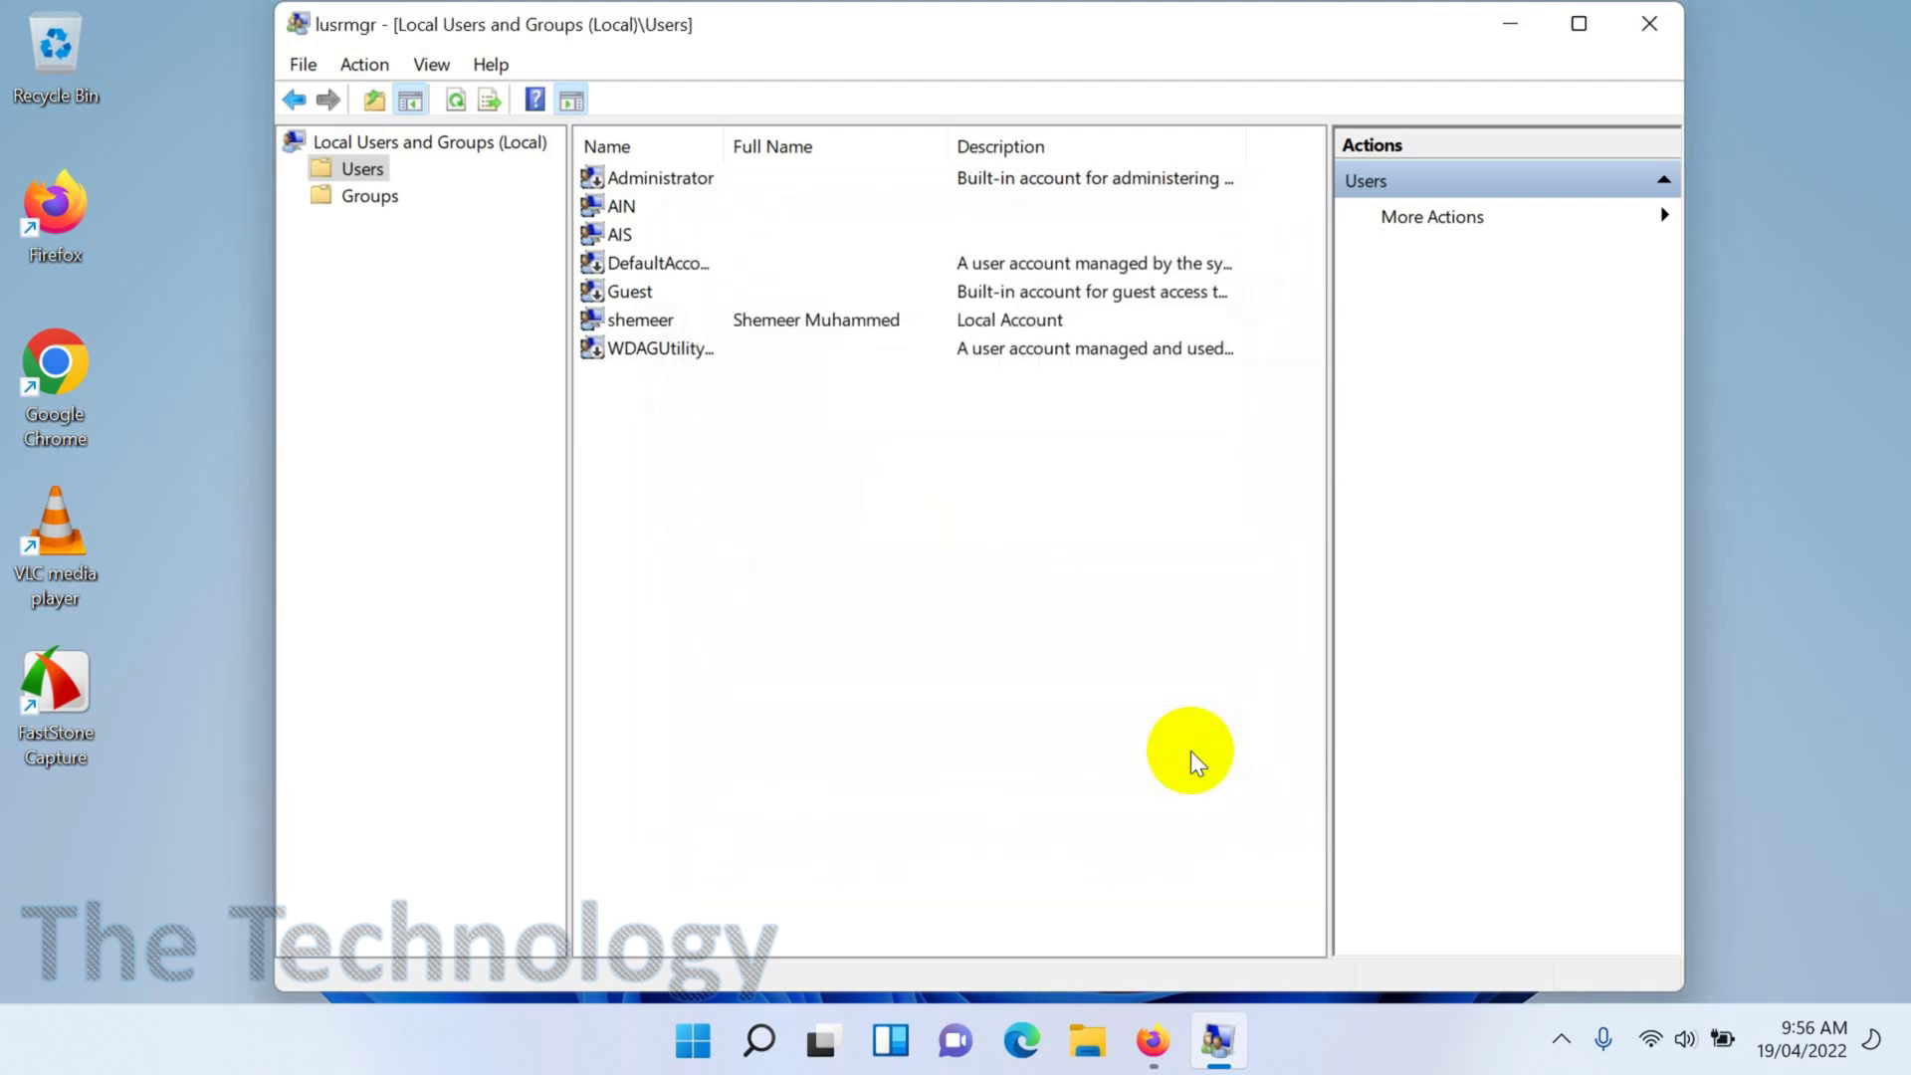
left_click(791, 321)
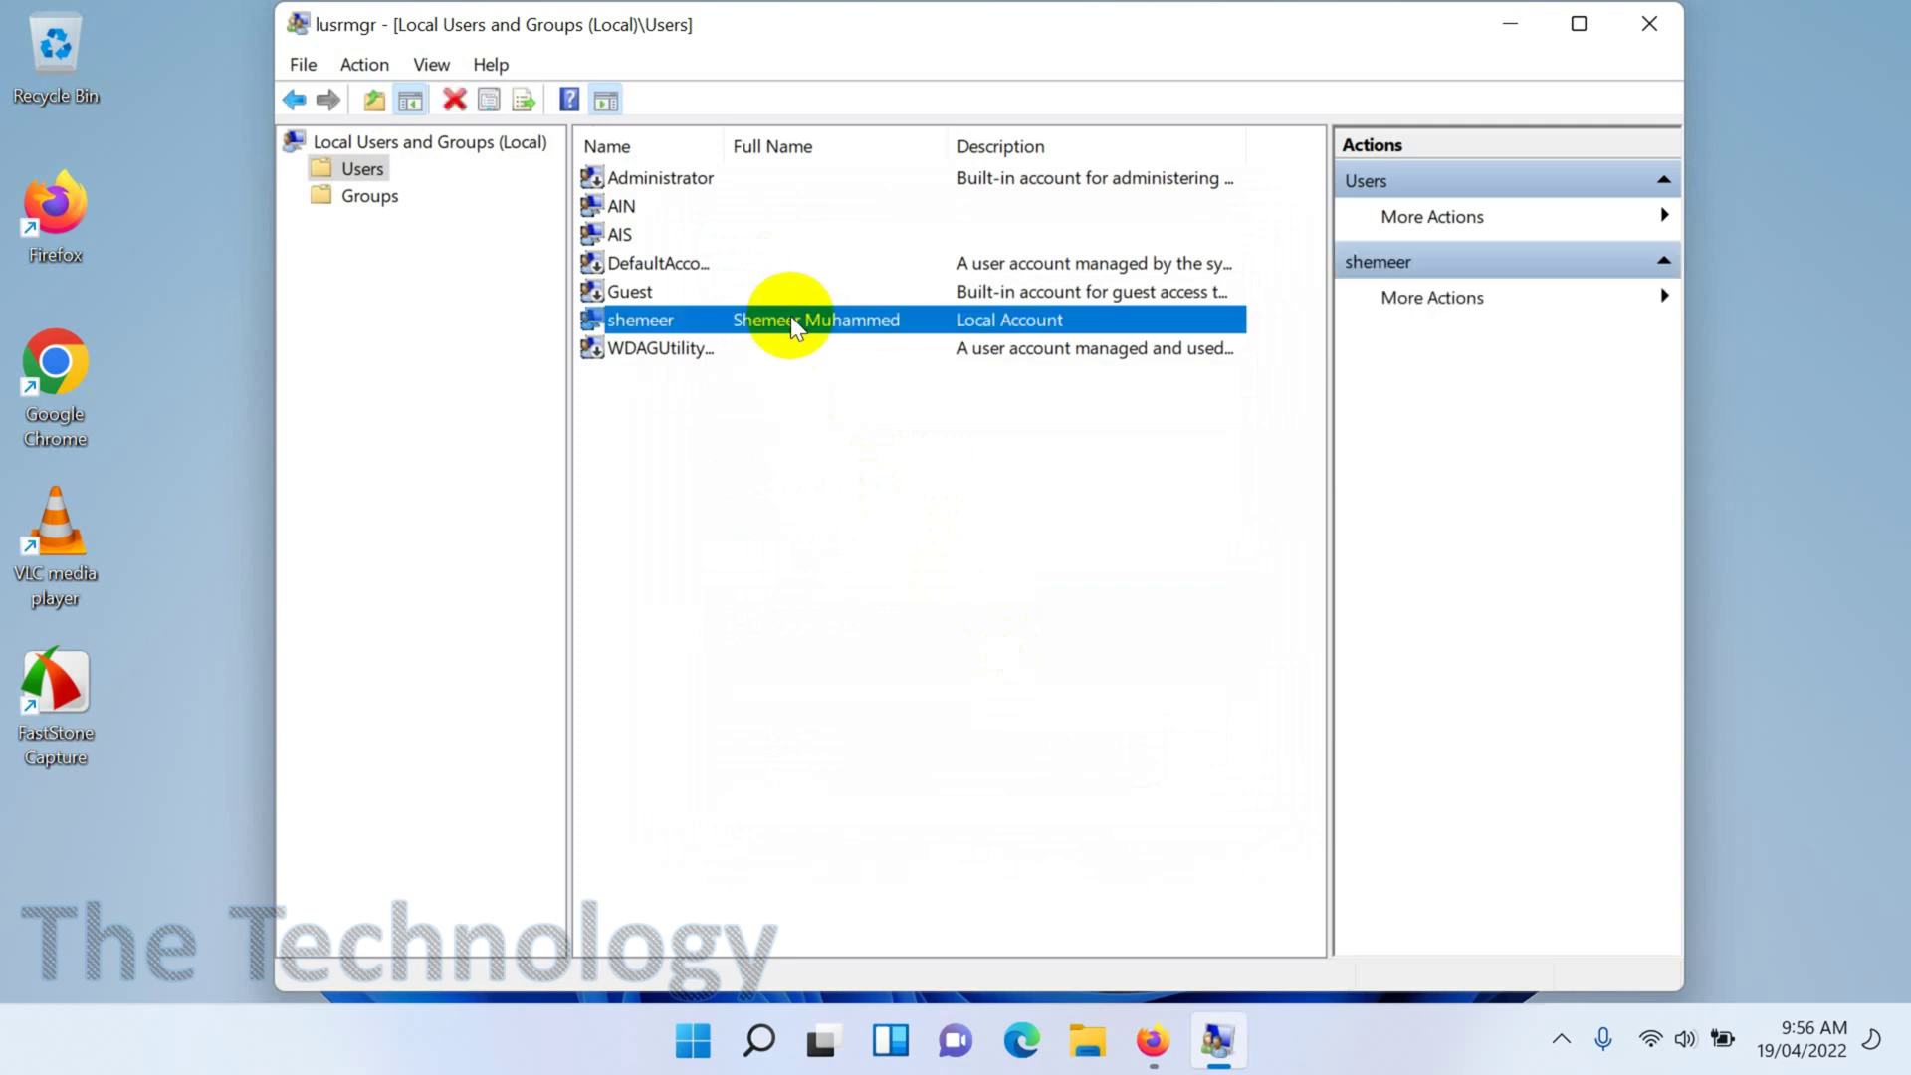
right_click(794, 316)
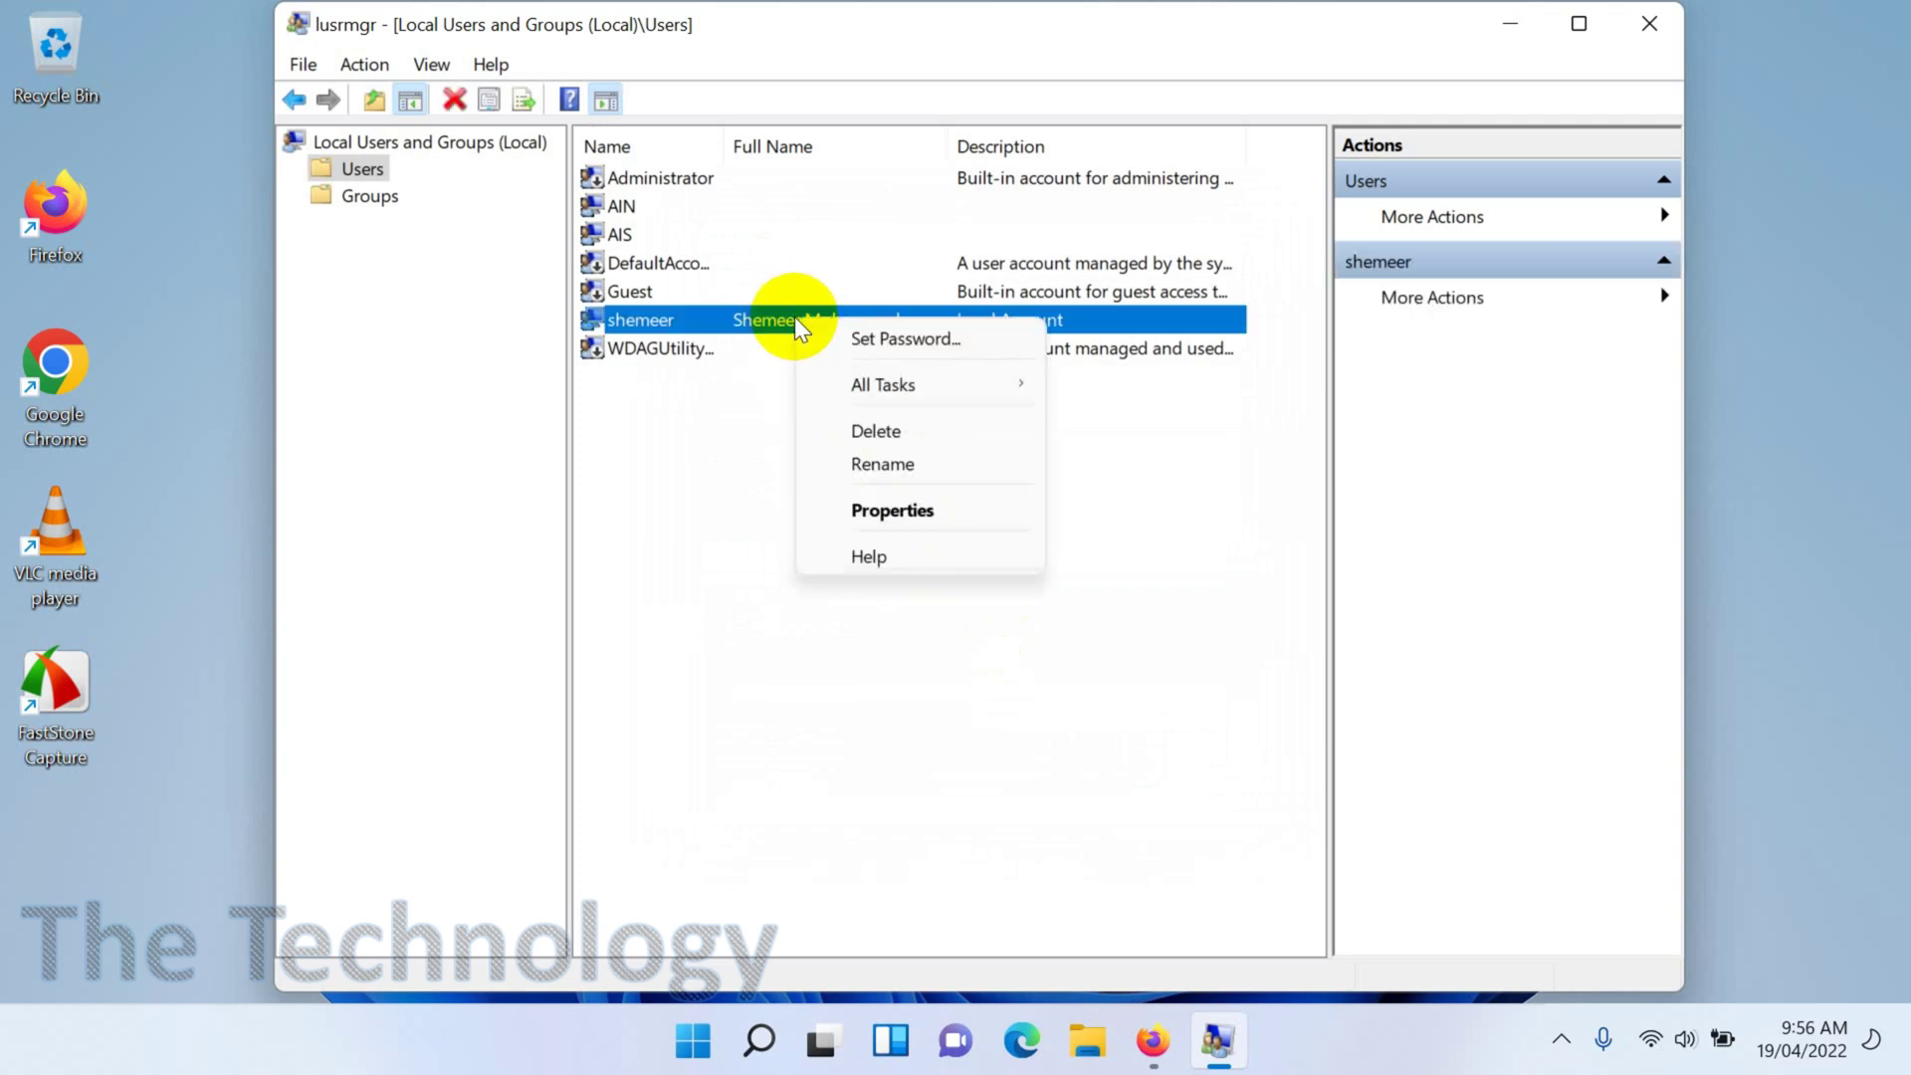
left_click(874, 514)
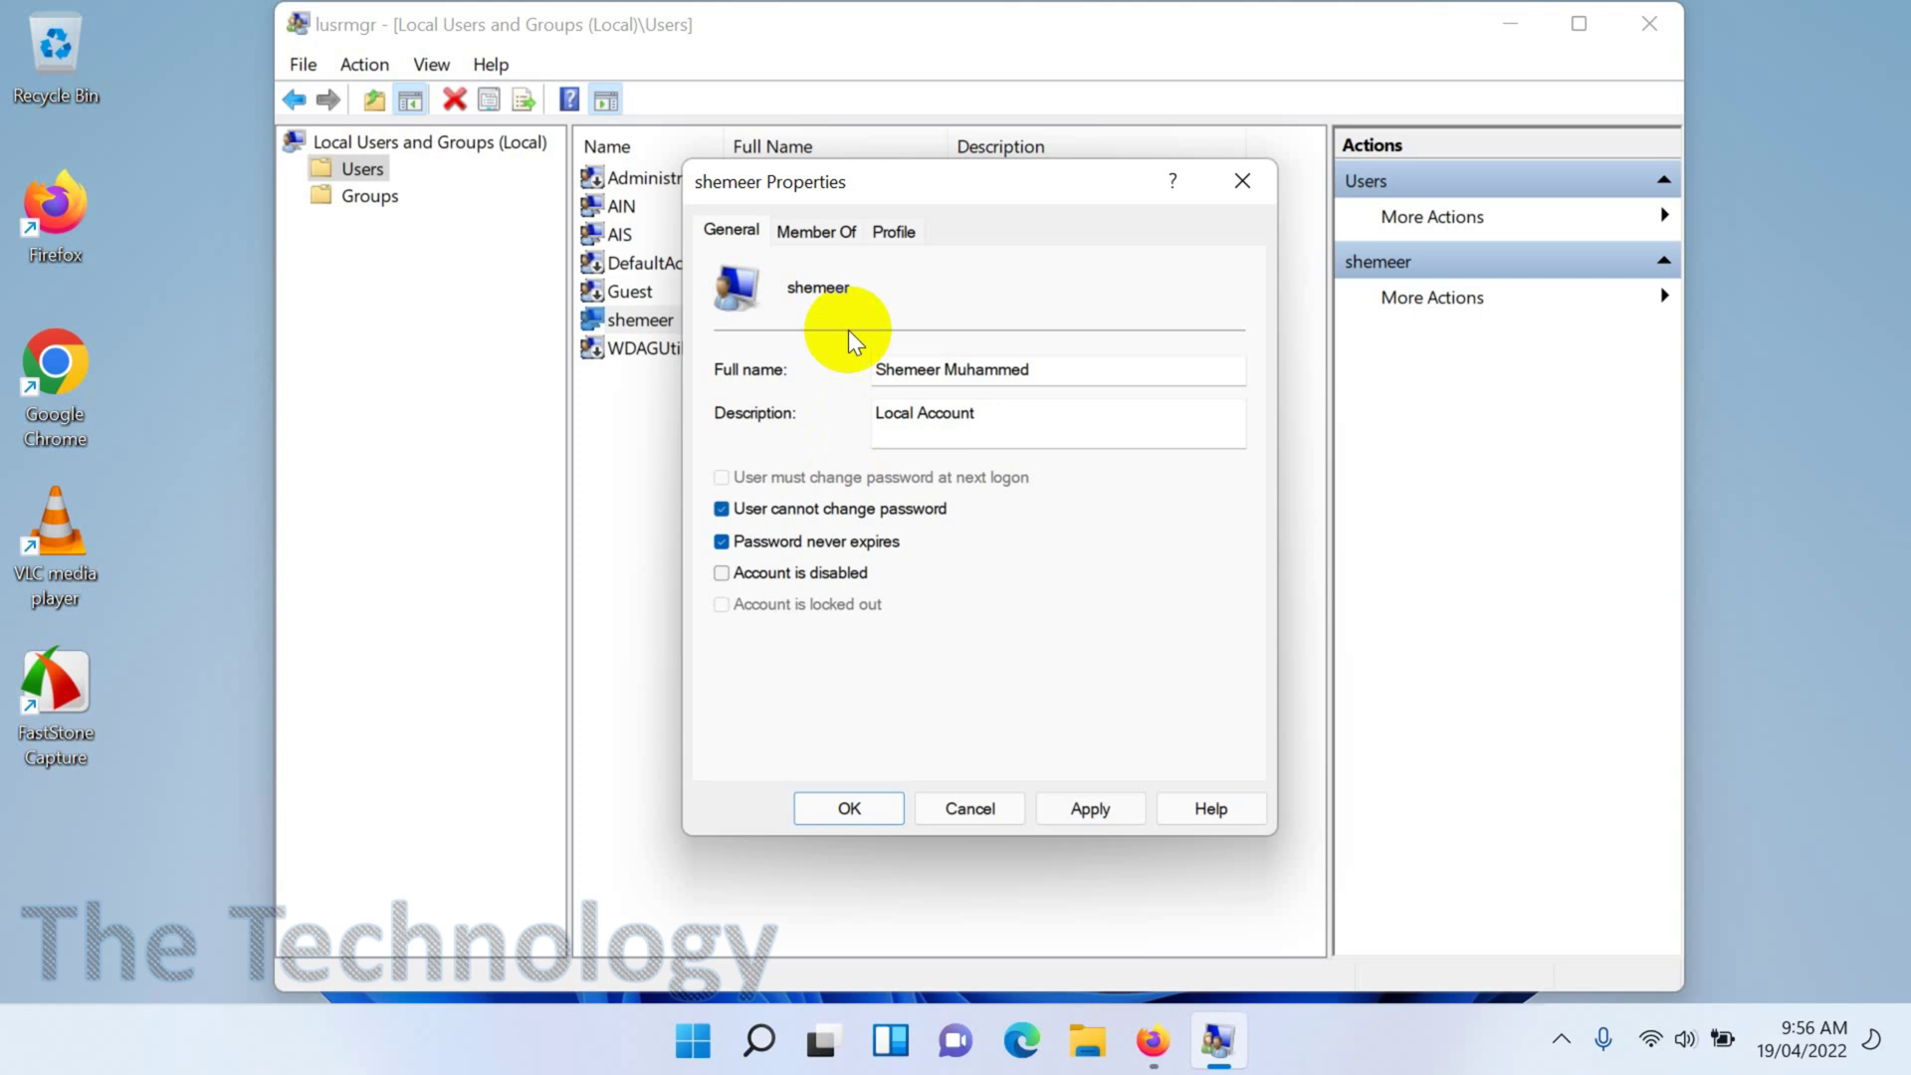
left_click(831, 229)
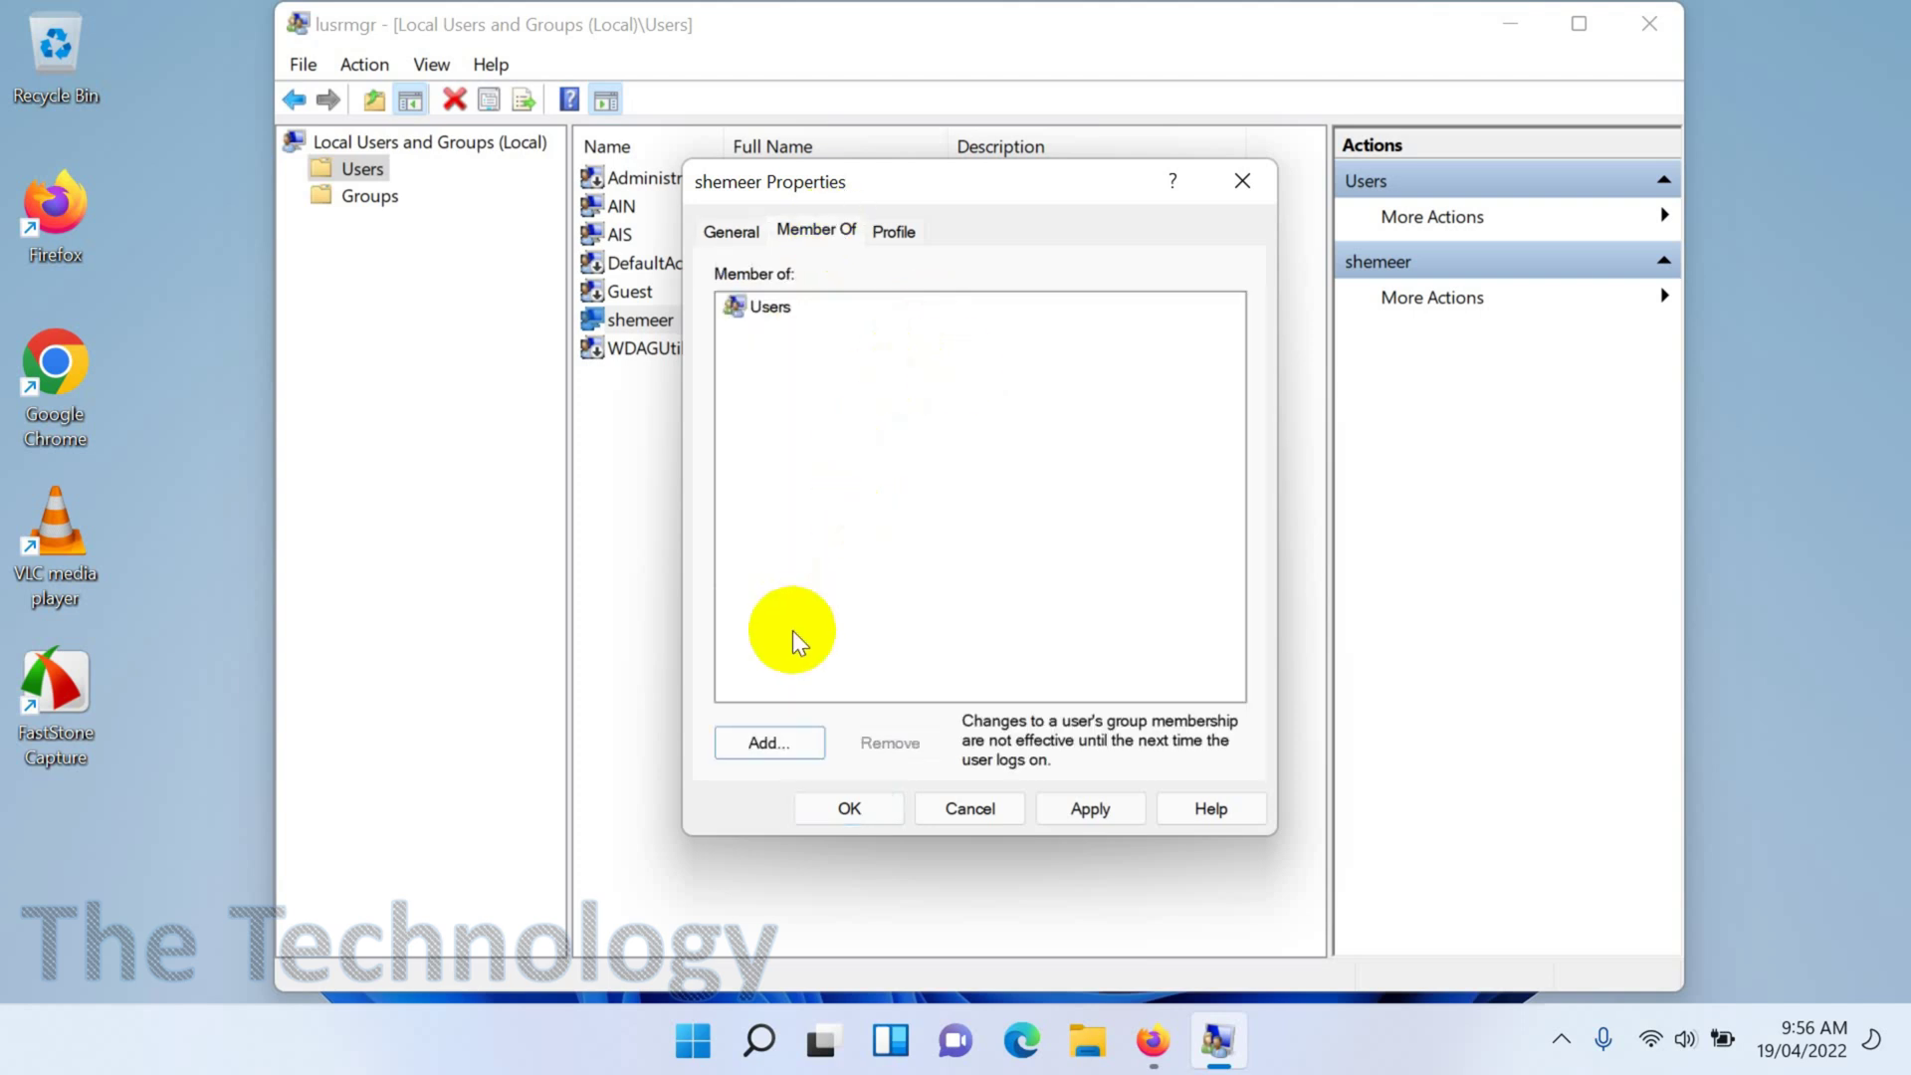
left_click(893, 231)
left_click(733, 231)
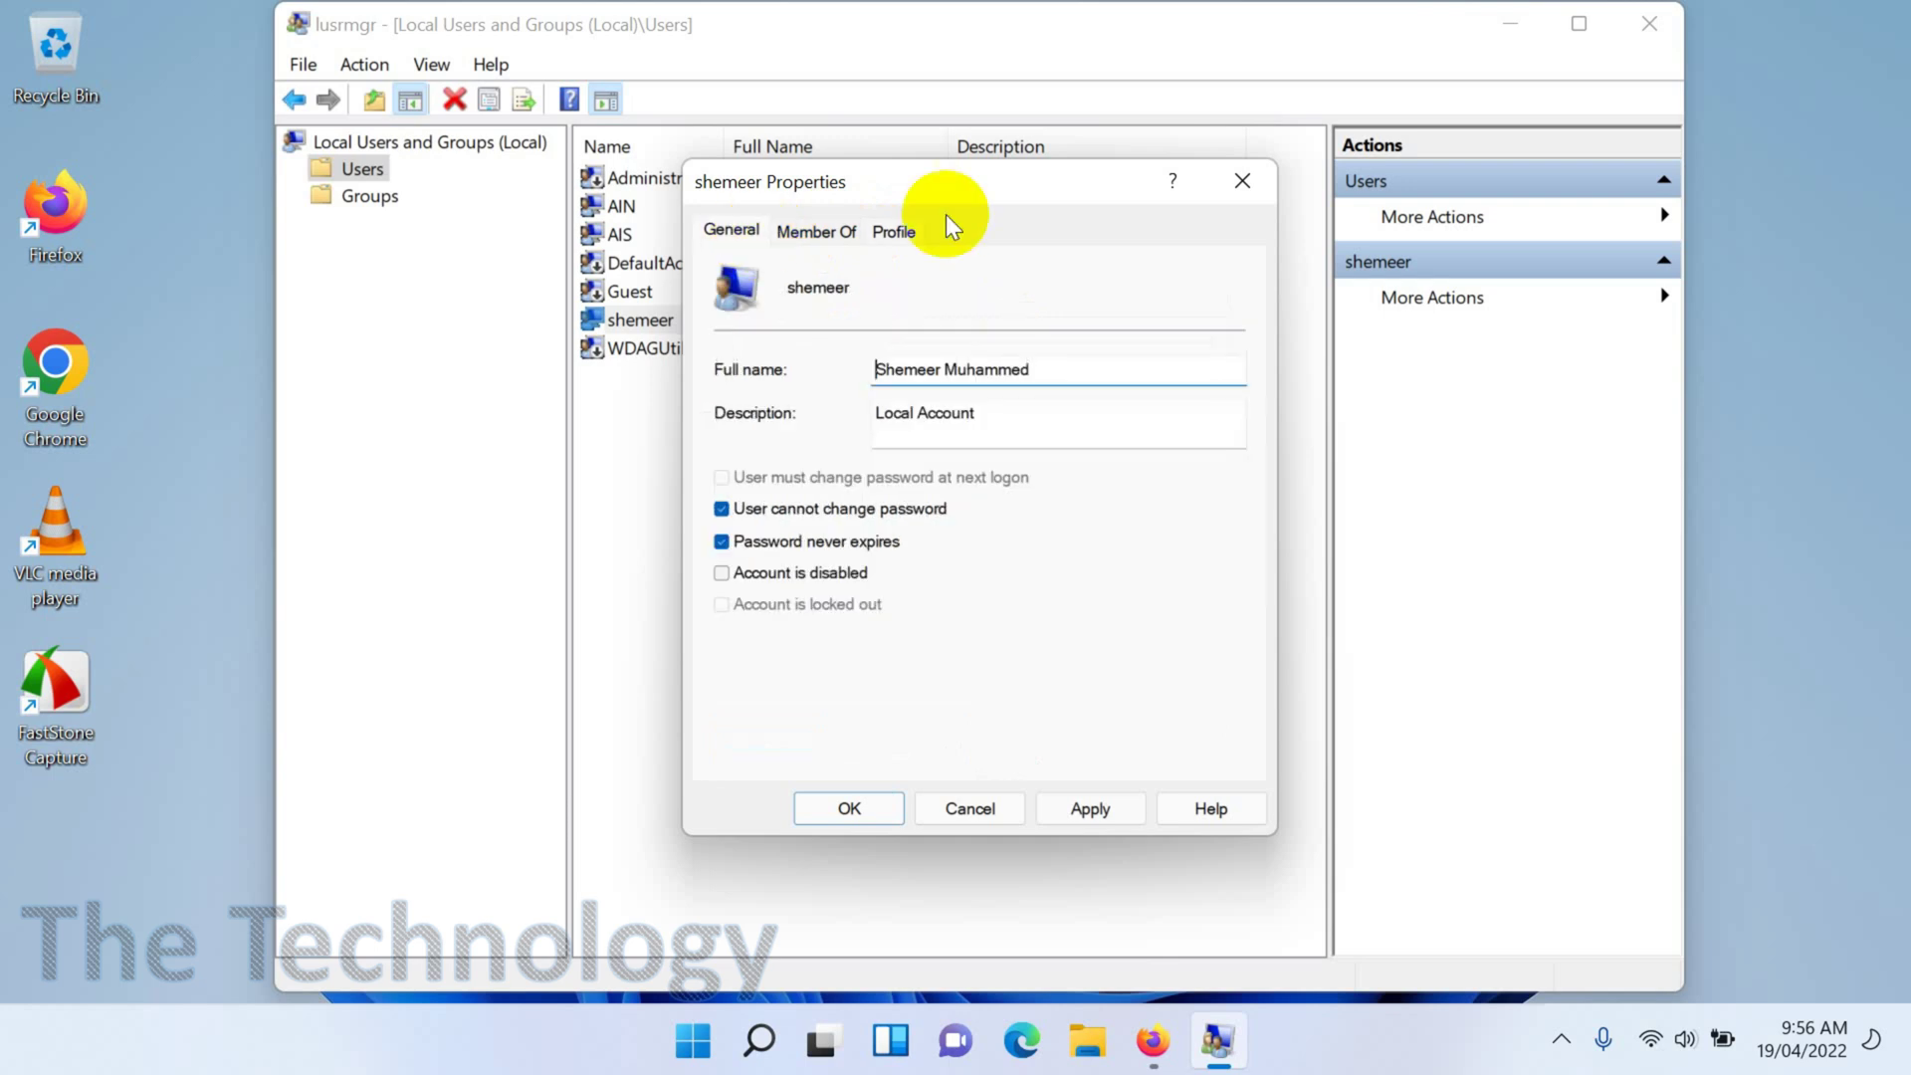
left_click(1242, 186)
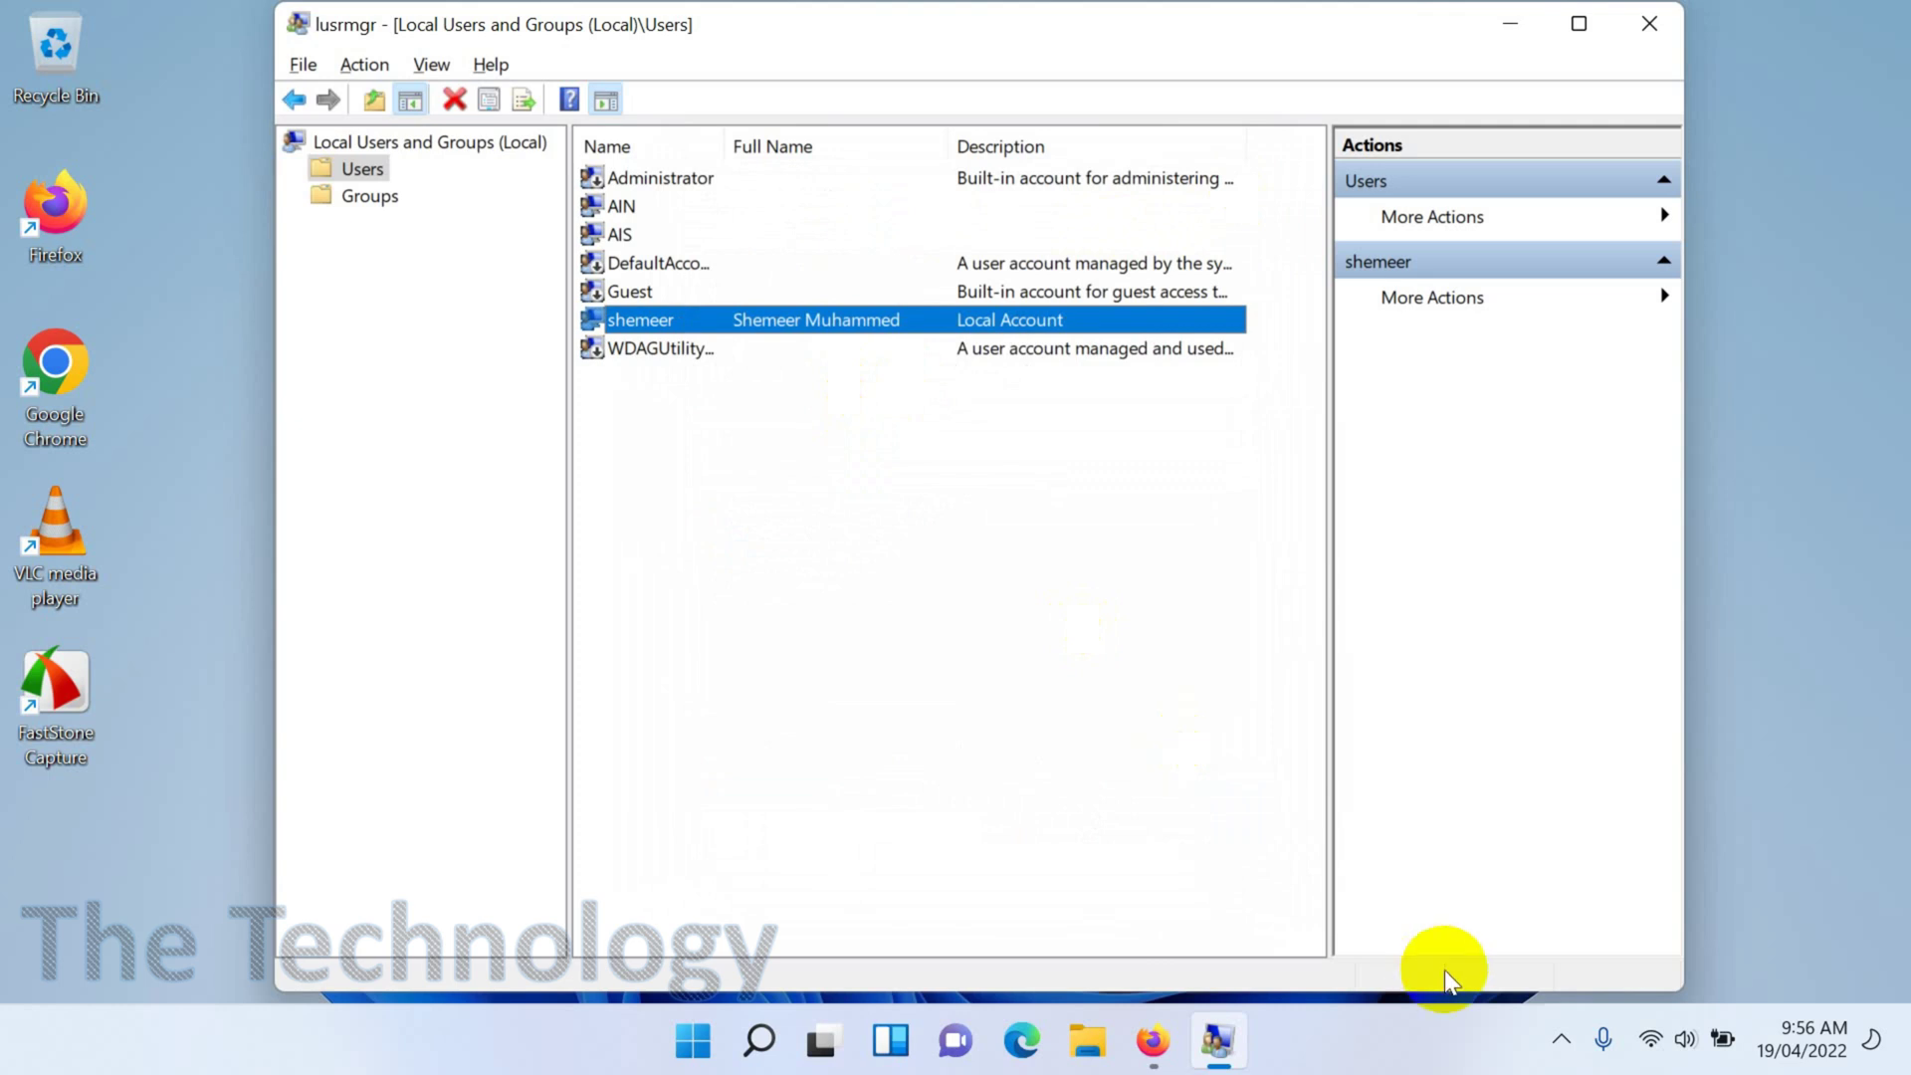
- Show the hidden tray icons and open the FastStone Screen Recorder tray menu
left_click(1560, 1037)
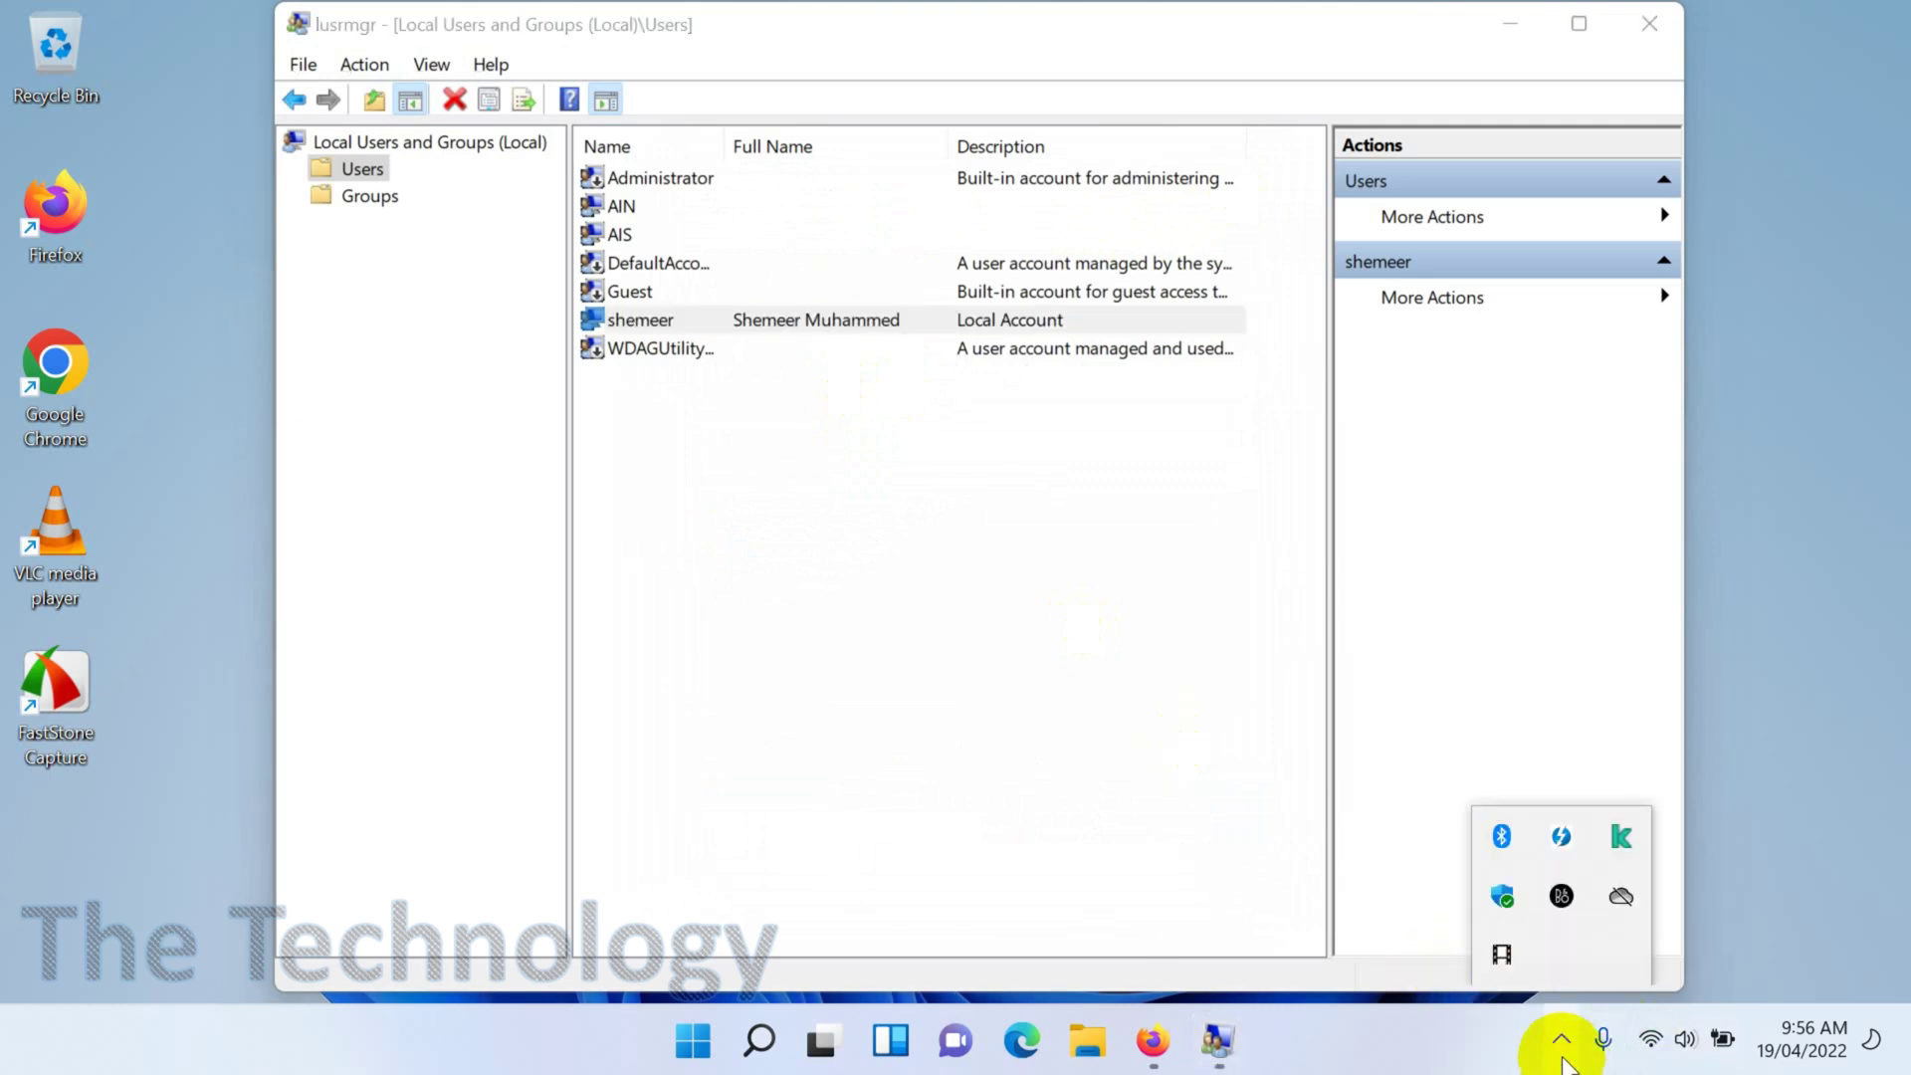
right_click(1504, 956)
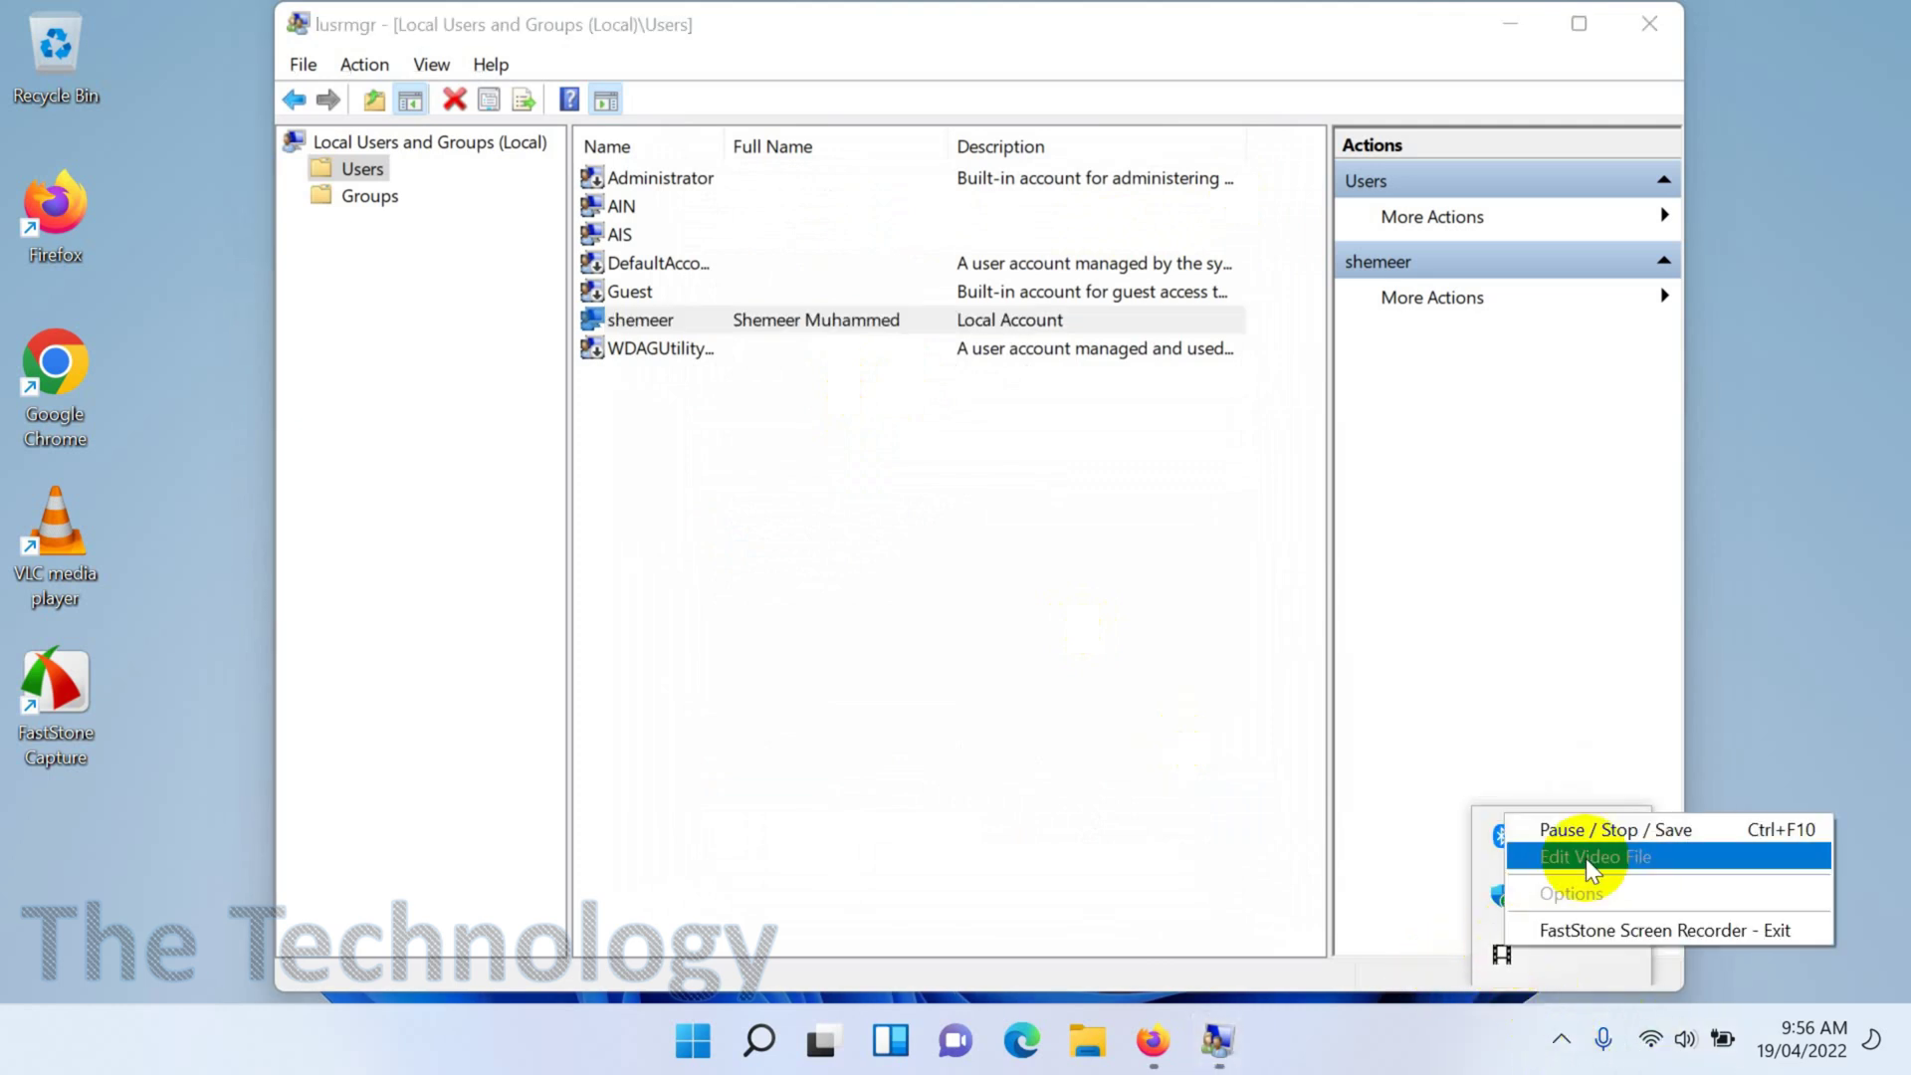